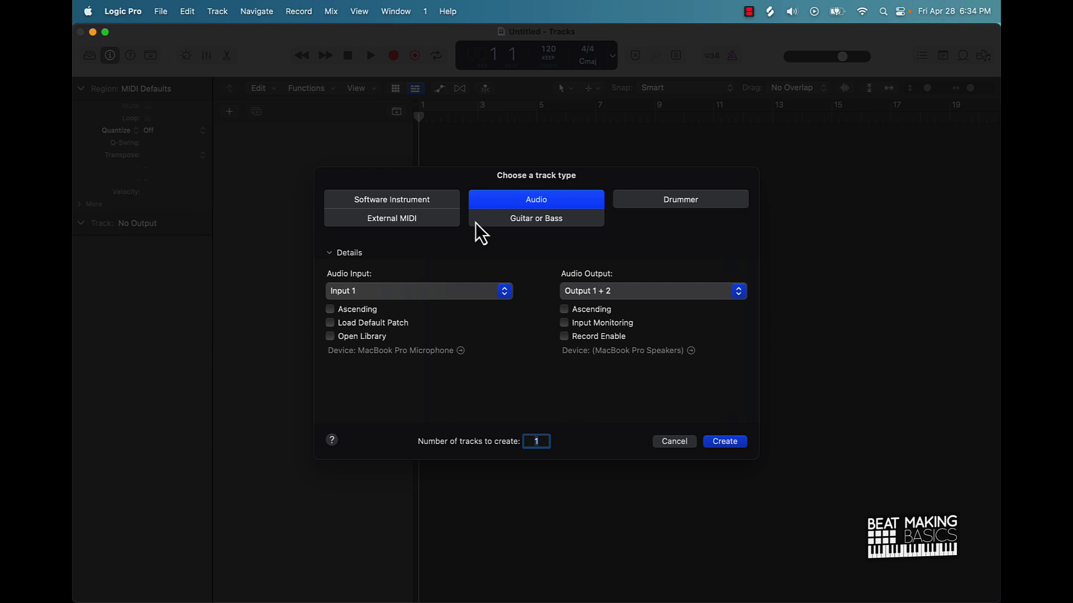
Step: Open the [BMB] Mixing Template (Stock) project from Finder, closing the untitled project
mouse_move(186, 584)
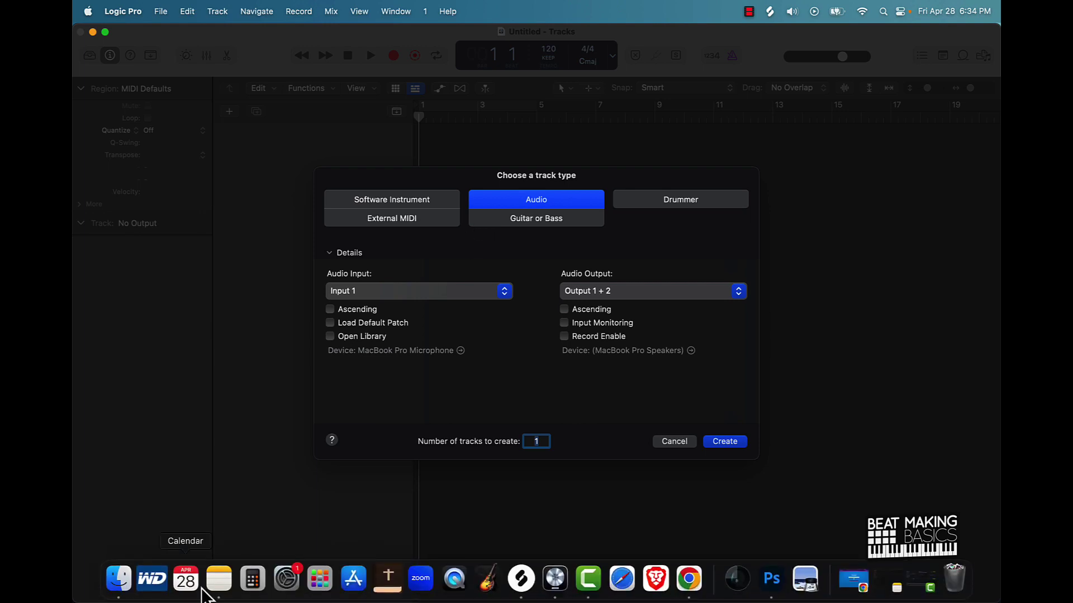
click(120, 581)
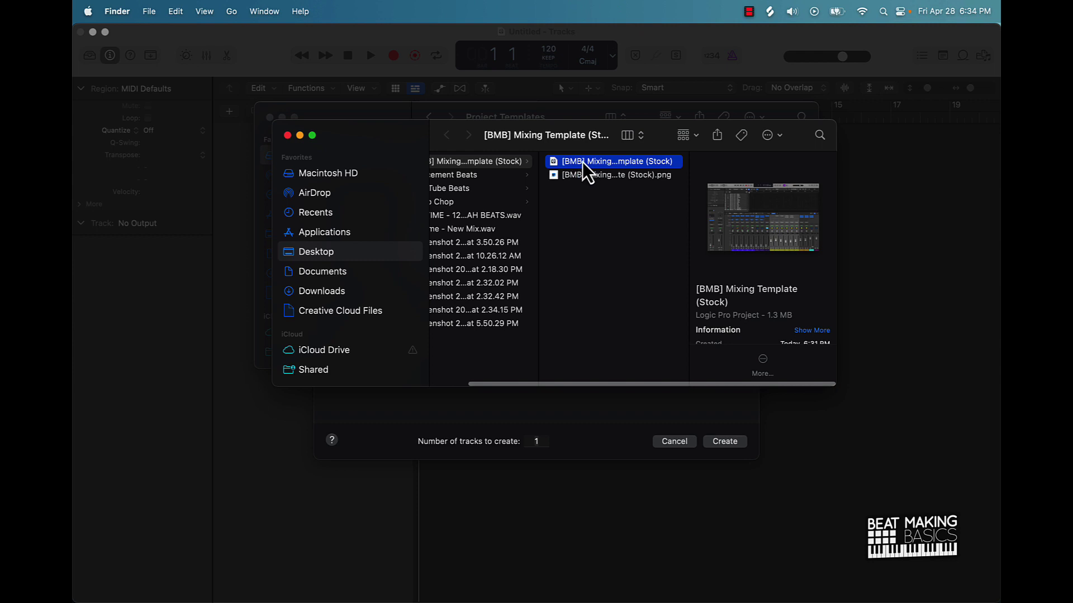
click(583, 199)
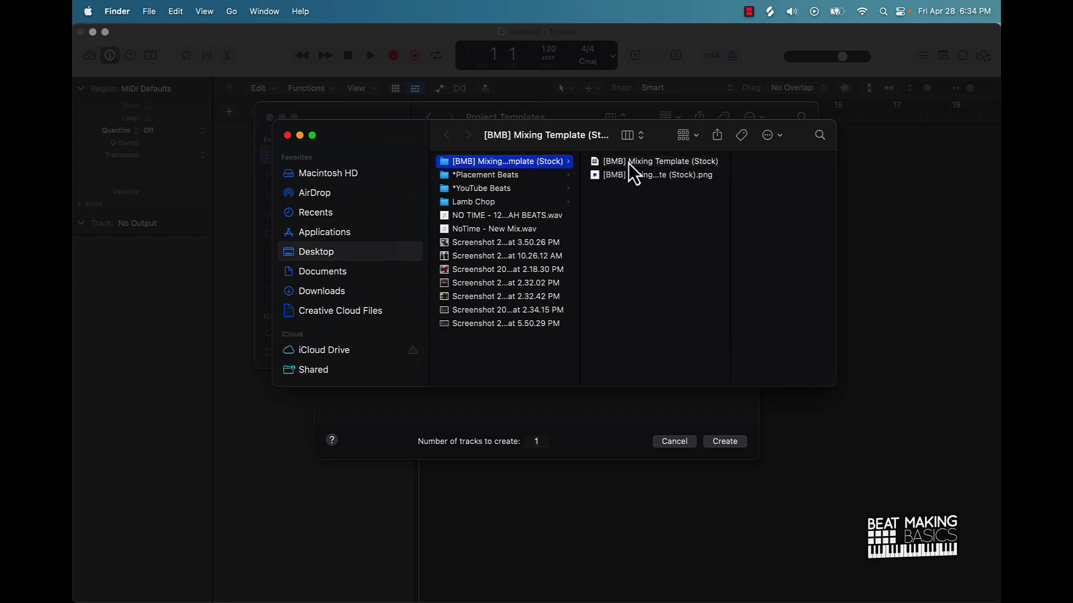
double_click(628, 163)
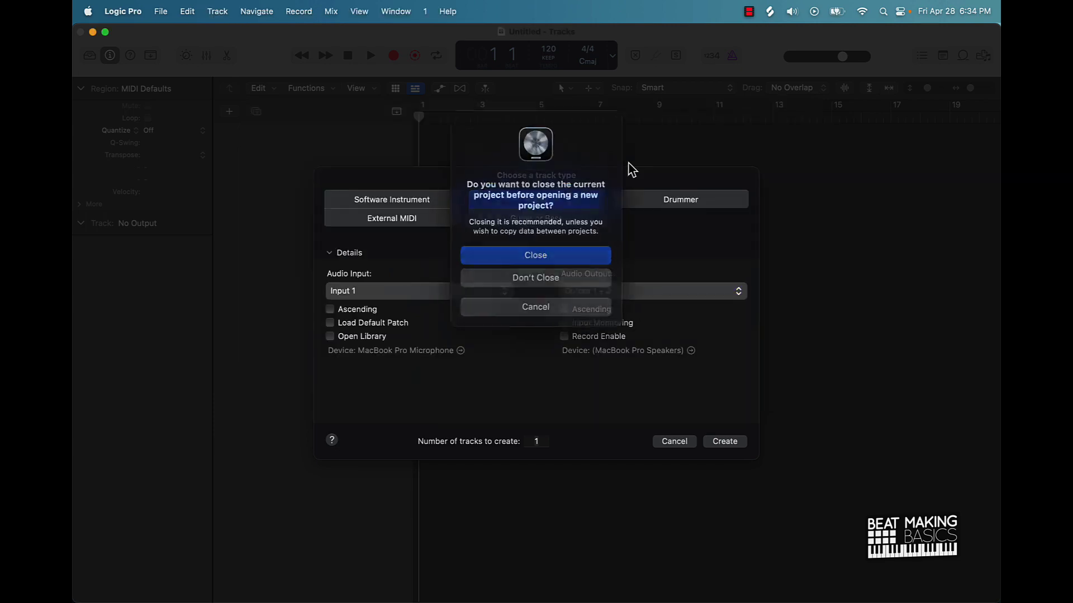
click(548, 256)
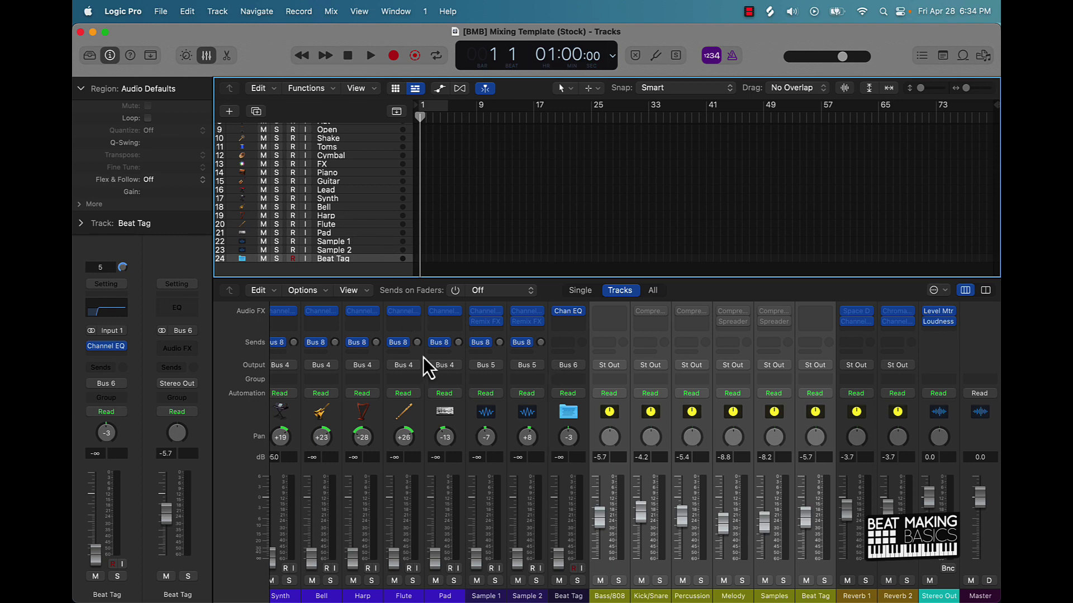
Step: Inspect the 808 and Beat Tag channel strips to check their bus routing
scroll(441, 367, left, 15)
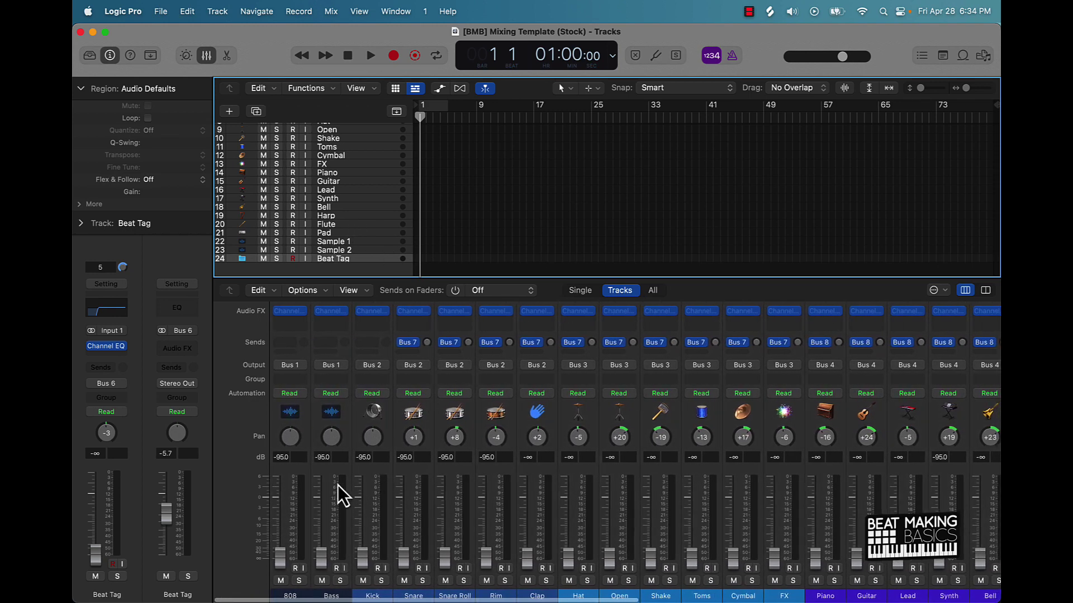
click(284, 518)
click(285, 596)
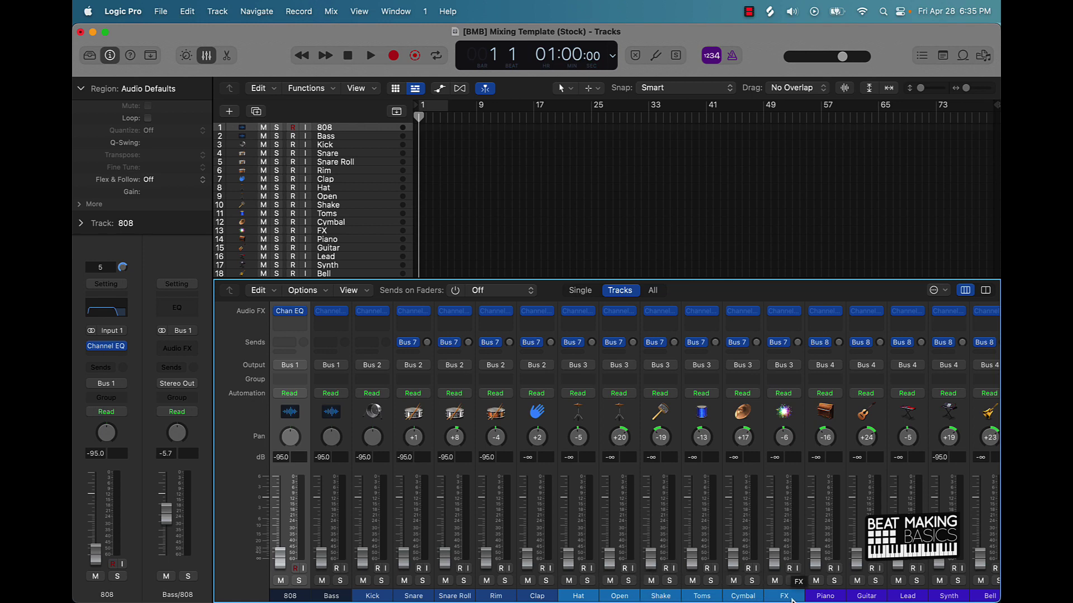
scroll(792, 592, right, 10)
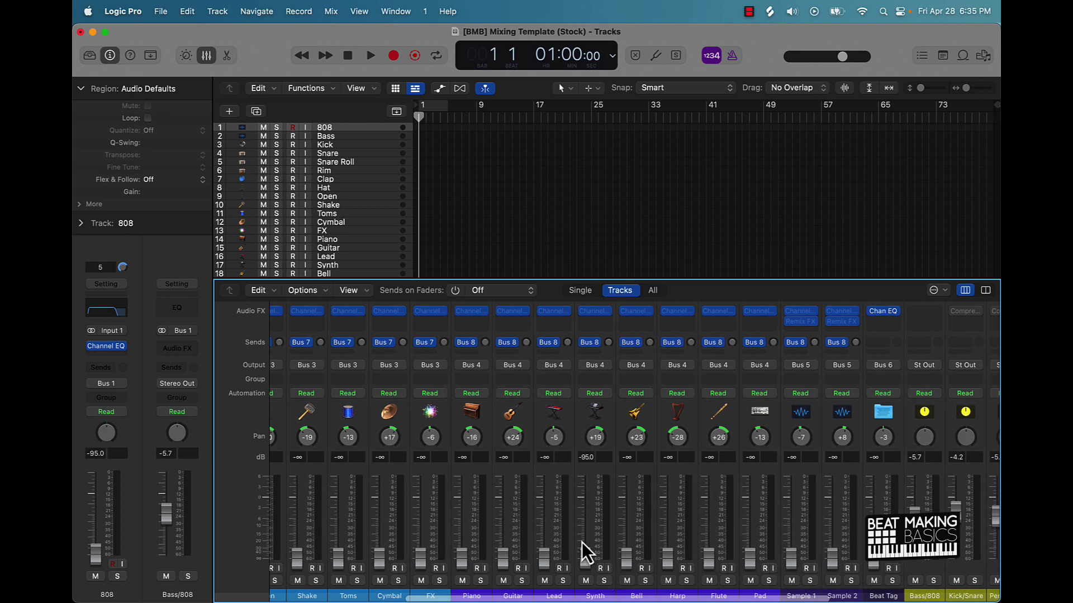
scroll(581, 553, left, 1)
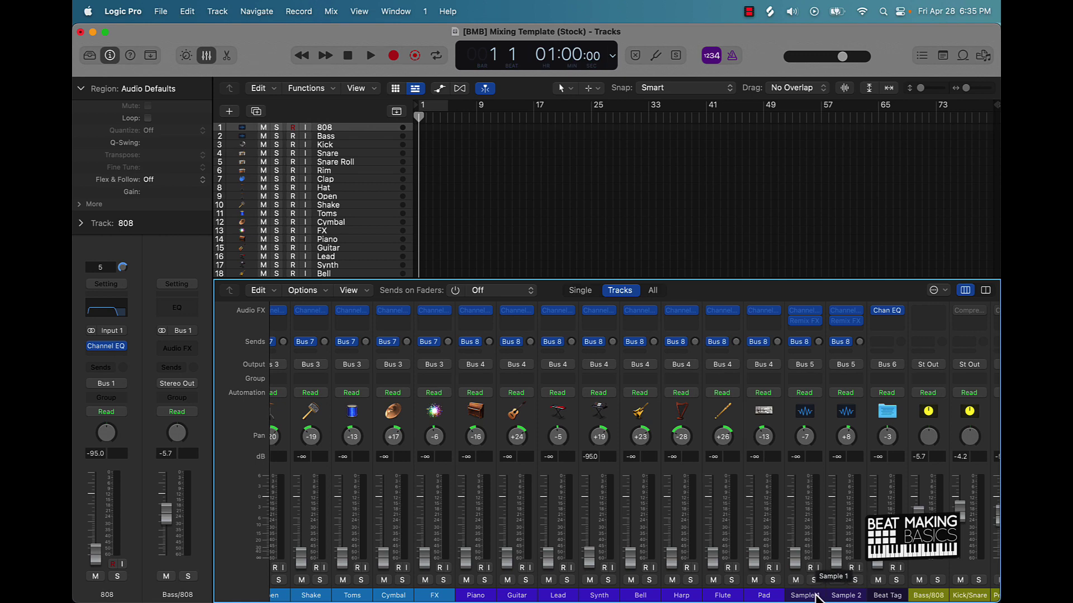
click(884, 597)
scroll(584, 539, right, 7)
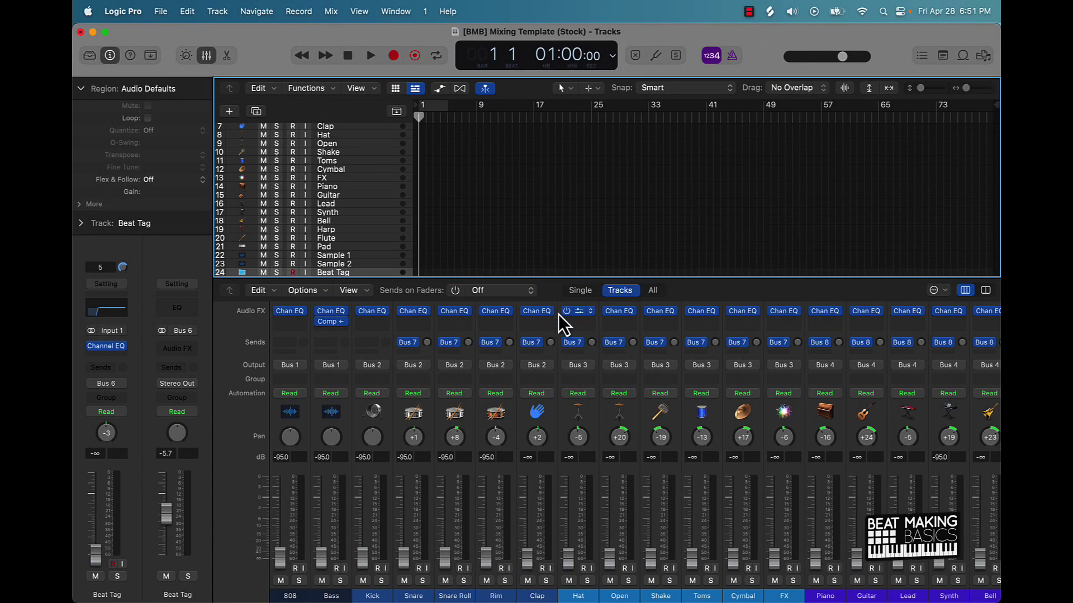
click(329, 596)
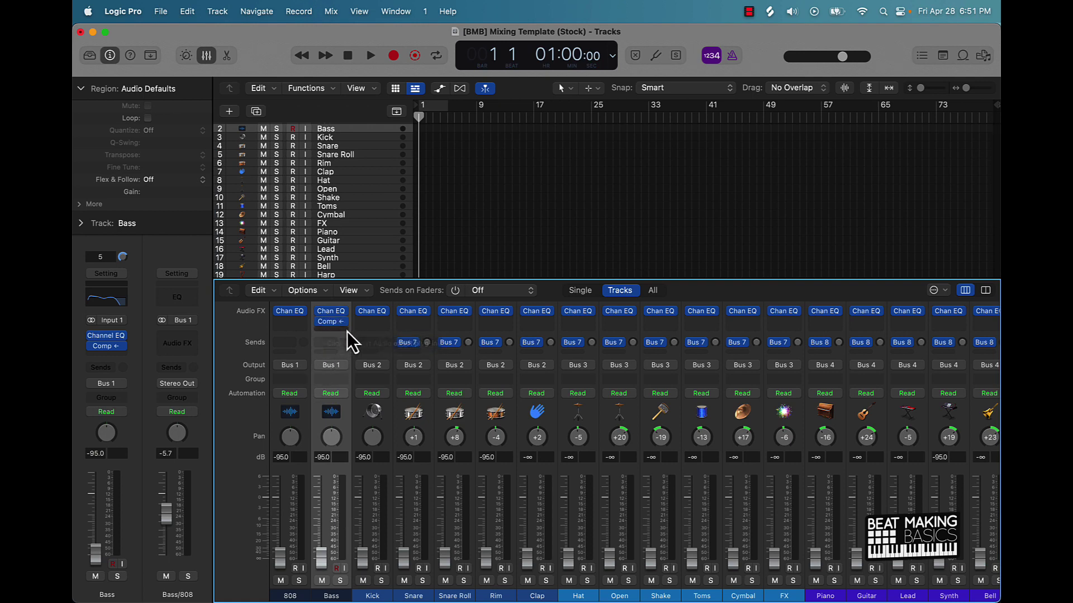
click(330, 323)
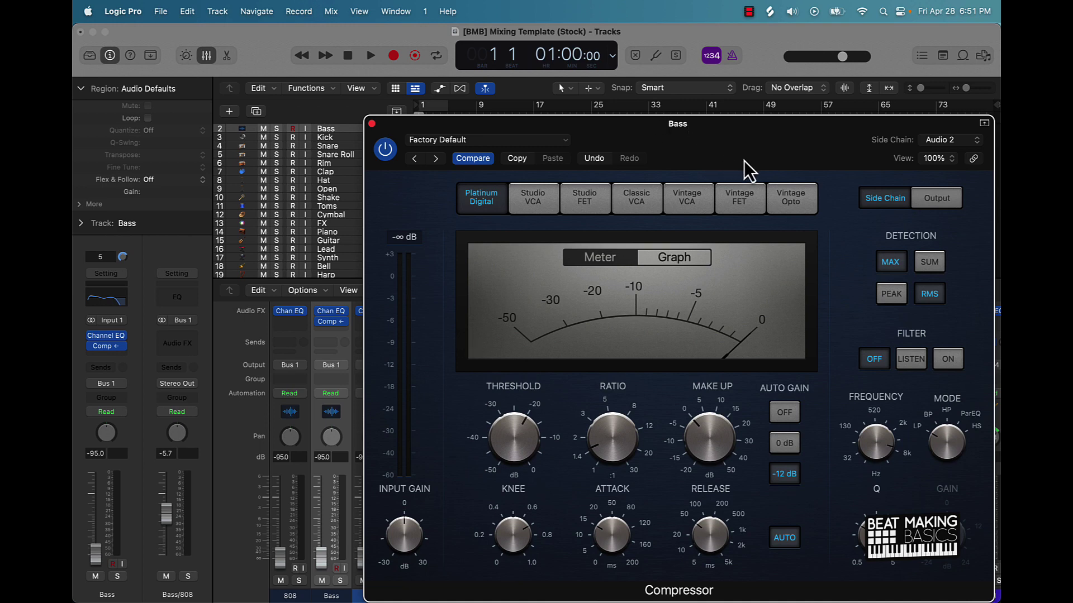
drag(743, 160, 867, 85)
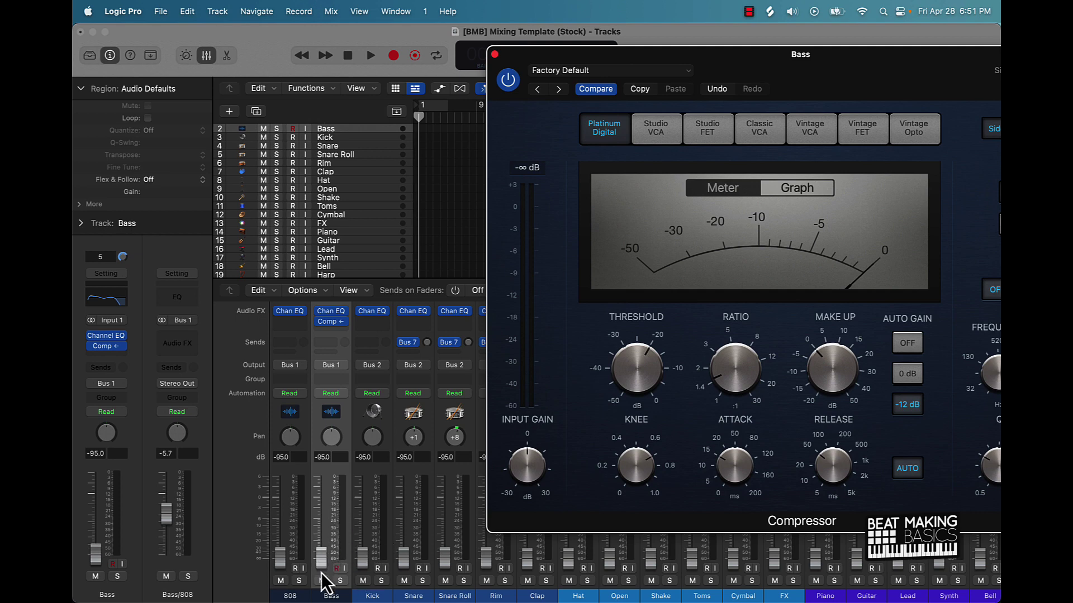
drag(838, 83, 570, 63)
mouse_move(381, 337)
mouse_move(475, 343)
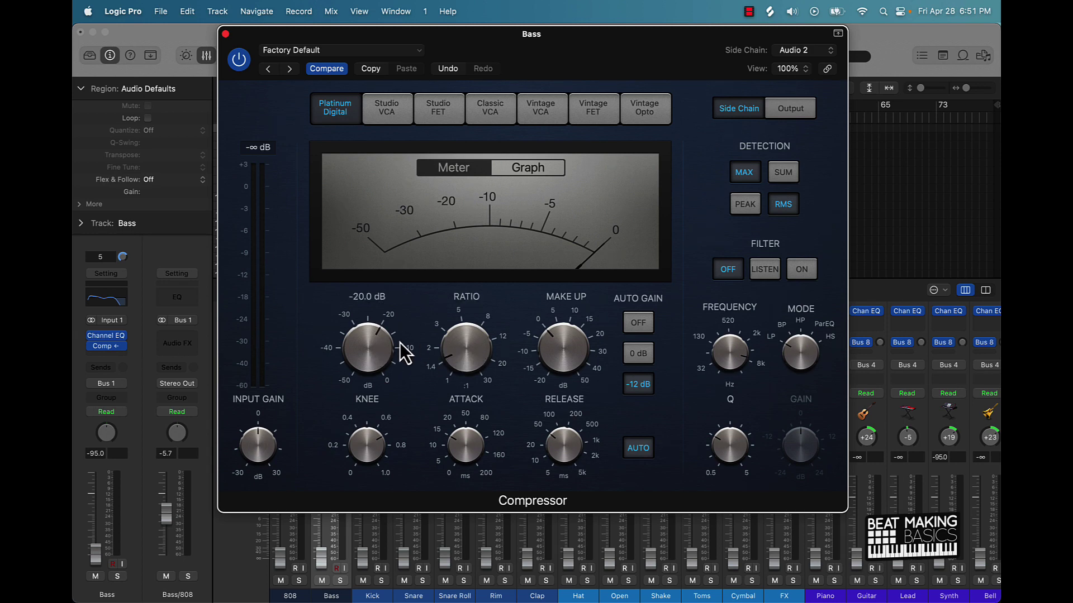
drag(514, 49, 570, 39)
mouse_move(420, 347)
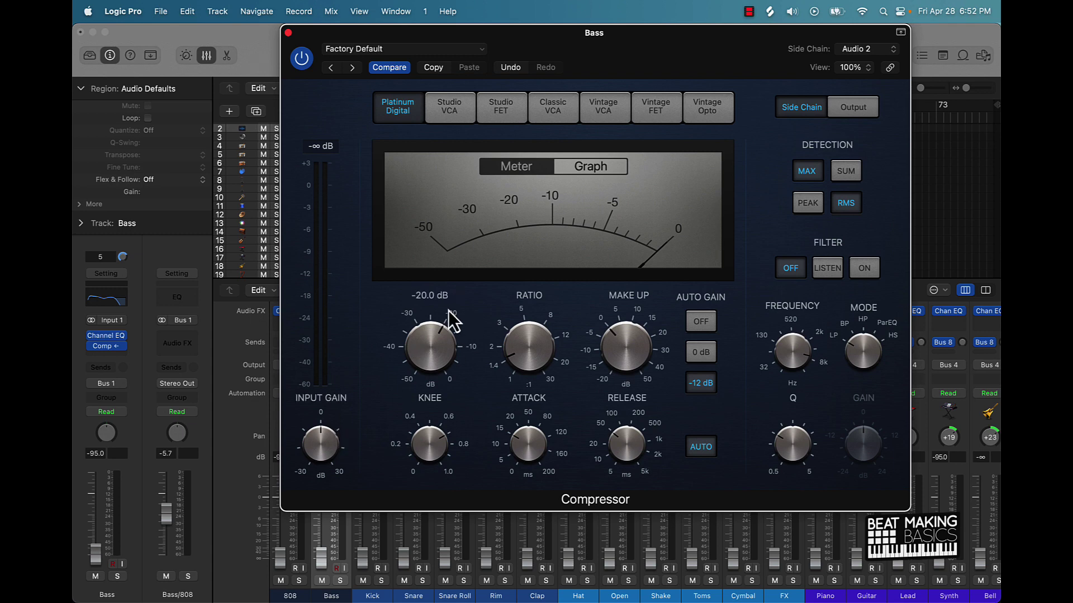
mouse_move(527, 330)
mouse_move(506, 443)
click(287, 32)
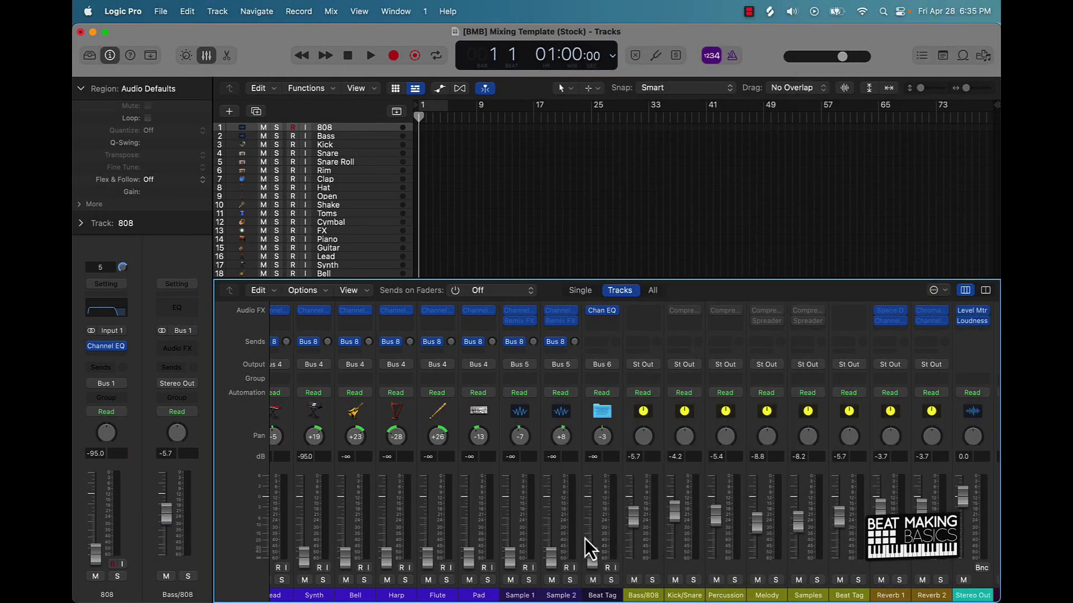
Step: Hide the mixer to show all 24 template tracks from 808 to Beat Tag
scroll(586, 540, right, 2)
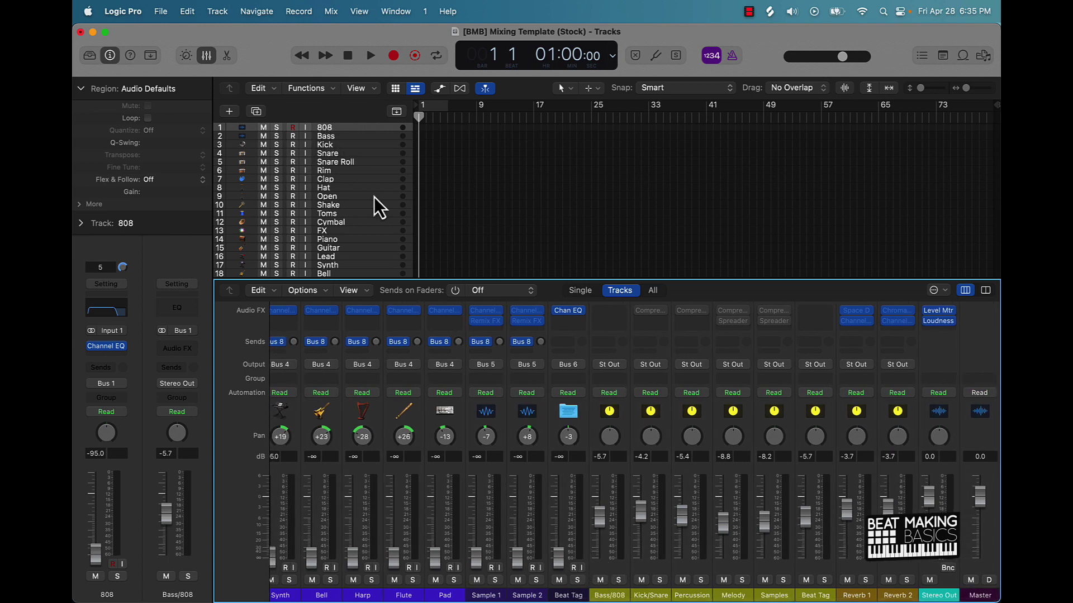
scroll(374, 196, down, 5)
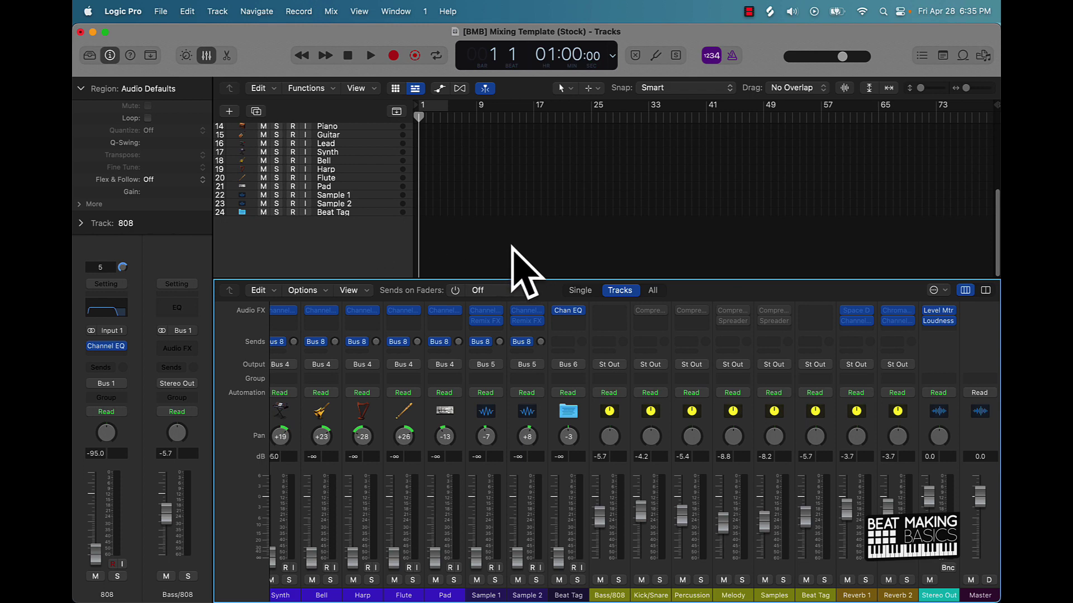
scroll(434, 241, up, 4)
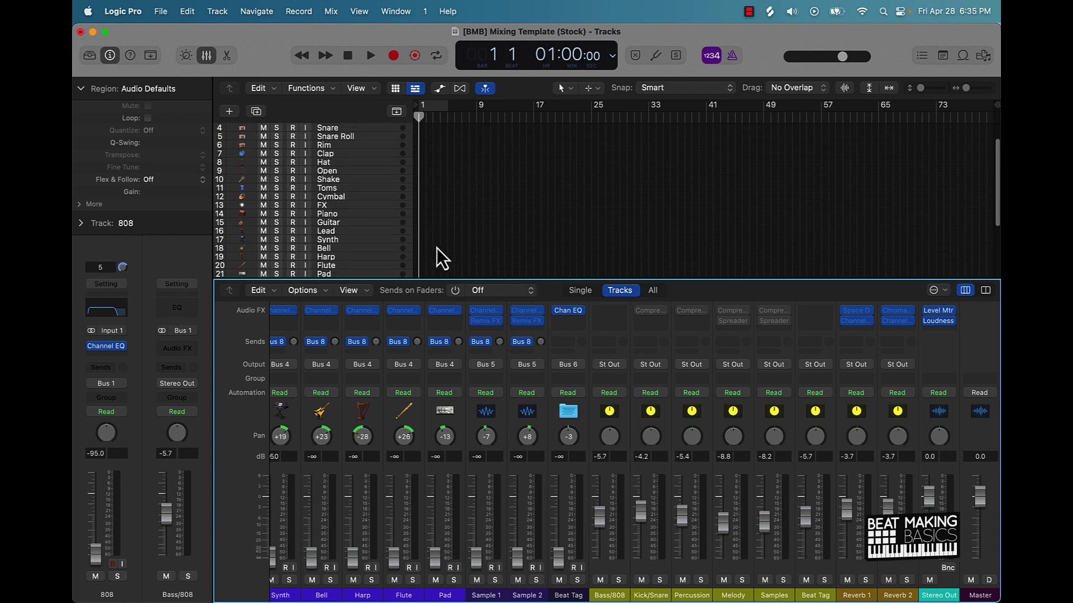
click(207, 55)
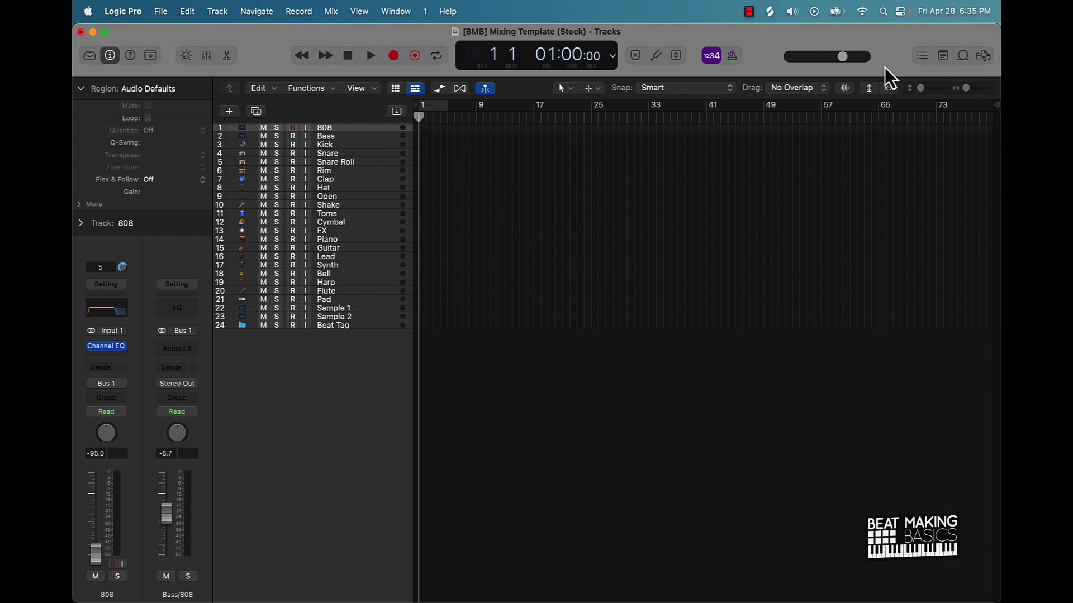
Step: In the Browser's All Files, go to Desktop > *YouTube Beats > Tied Up > Tie Up - 144 BPM - Stems
click(982, 55)
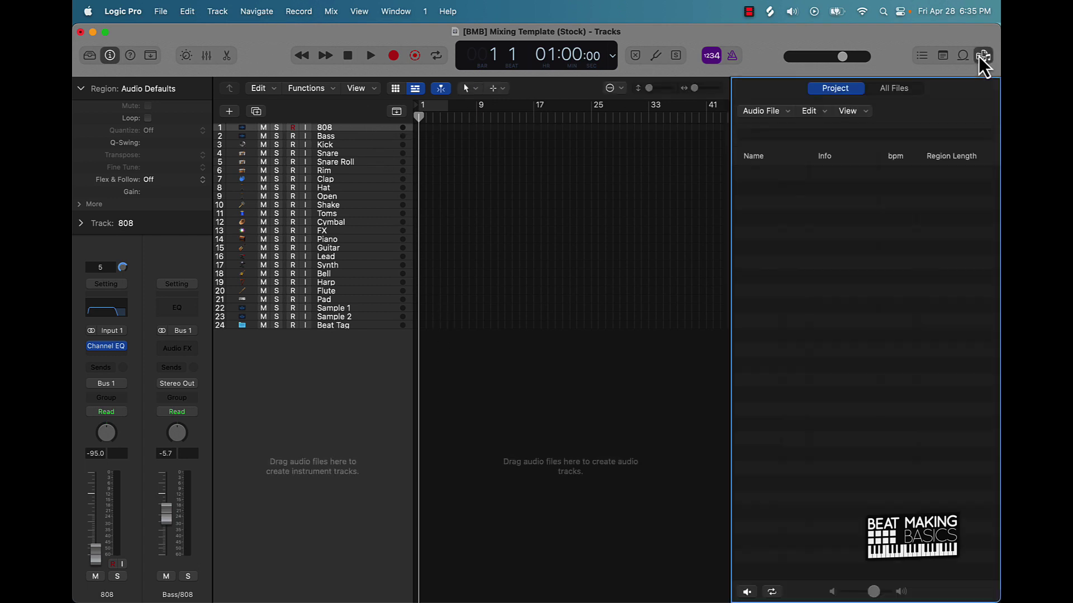
click(895, 89)
click(776, 240)
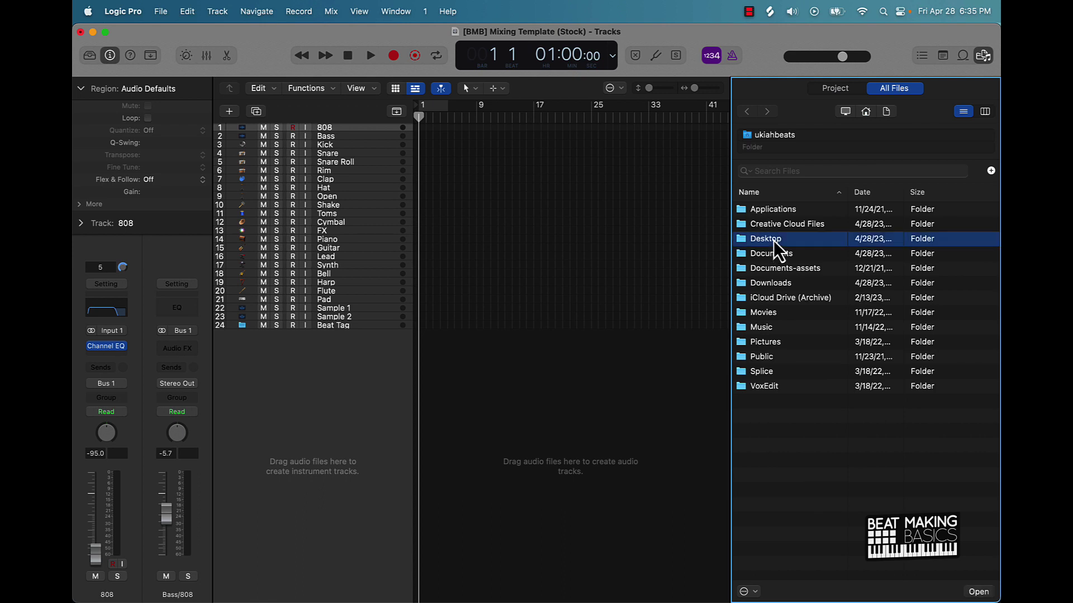
double_click(774, 242)
click(779, 241)
double_click(778, 239)
click(772, 270)
double_click(772, 270)
double_click(779, 211)
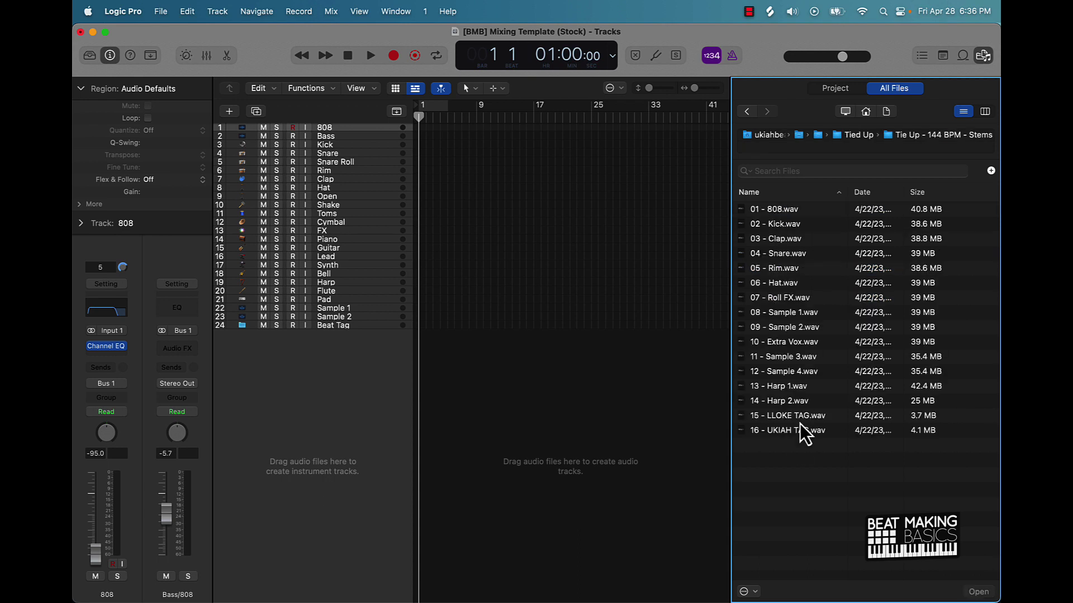
Step: Drag all 16 stem files into the tracks area at bar 1
drag(796, 431, 755, 209)
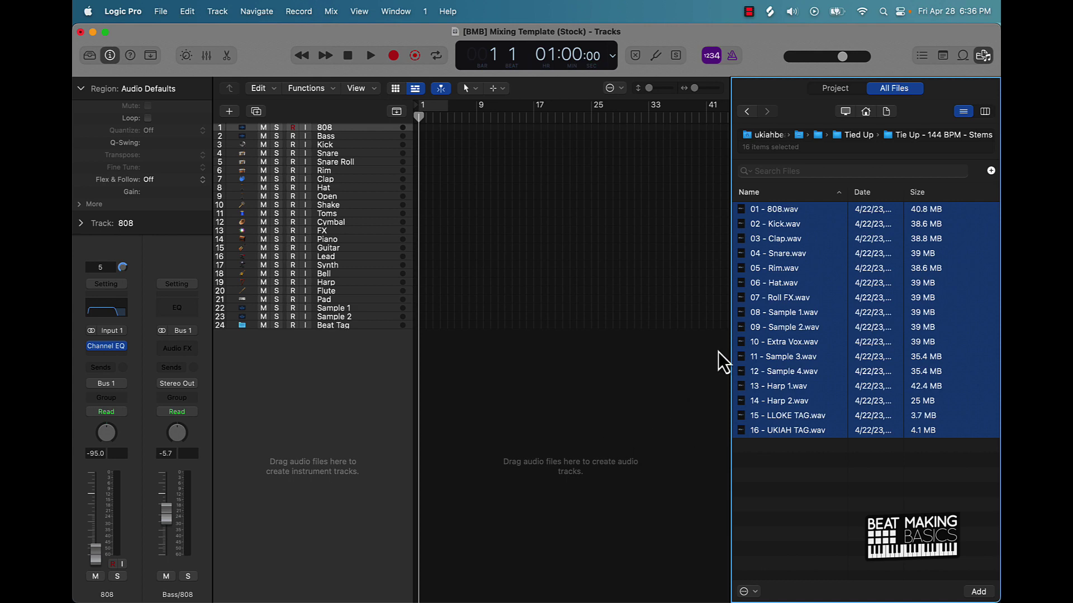
drag(742, 210, 562, 377)
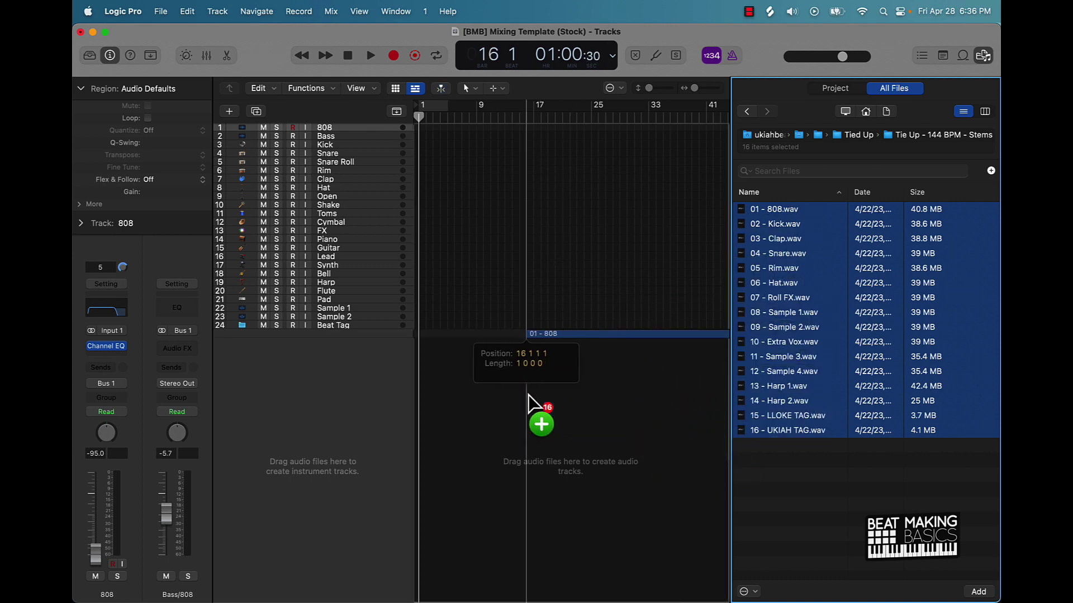
drag(527, 394, 415, 396)
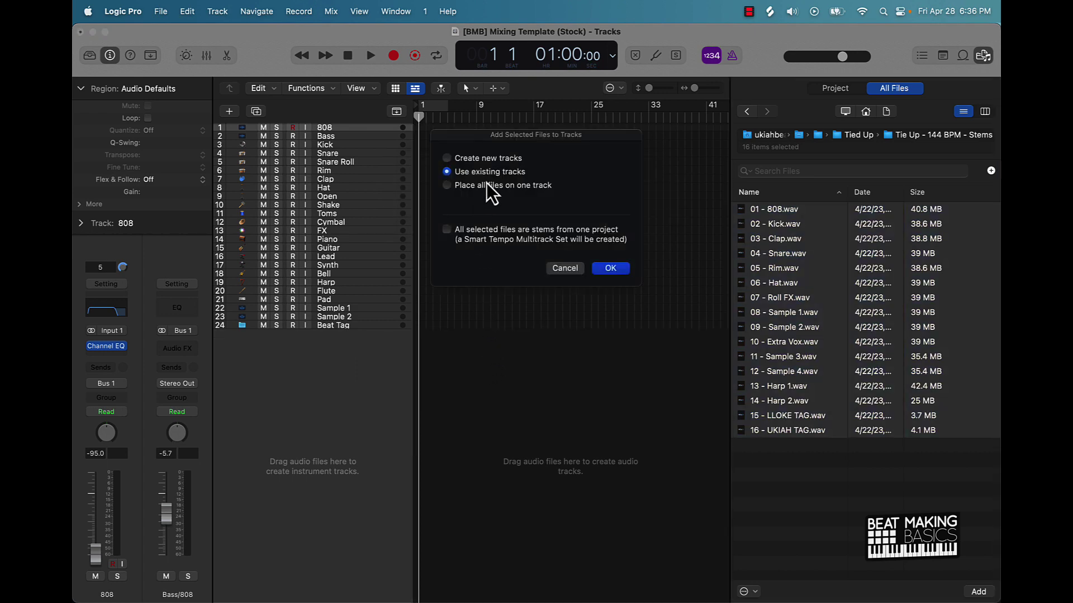
Step: Add the stems as new tracks and set the project tempo to 144 BPM
click(610, 269)
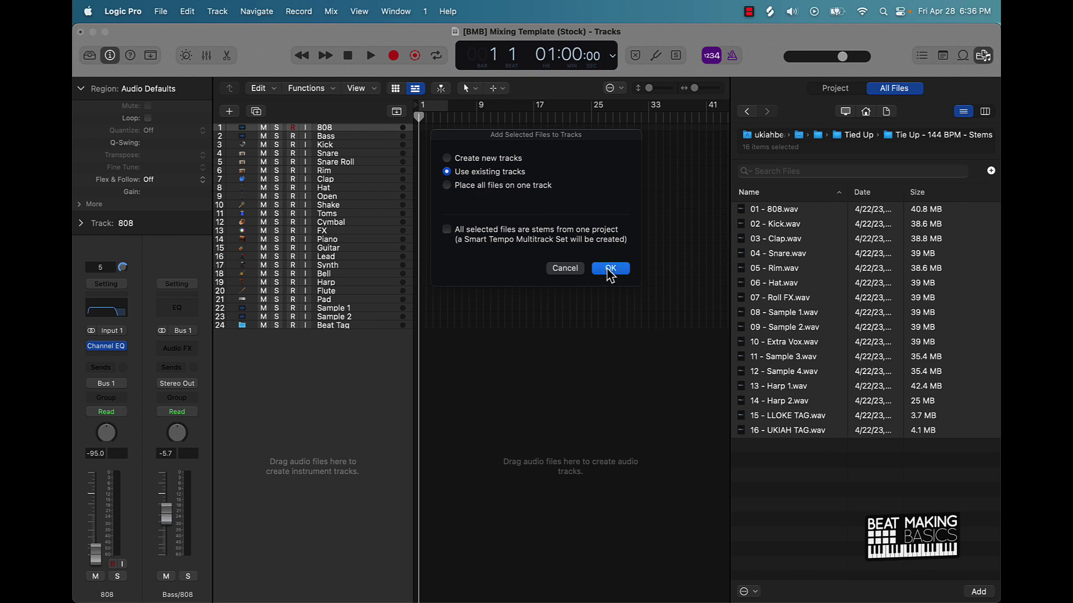
click(612, 55)
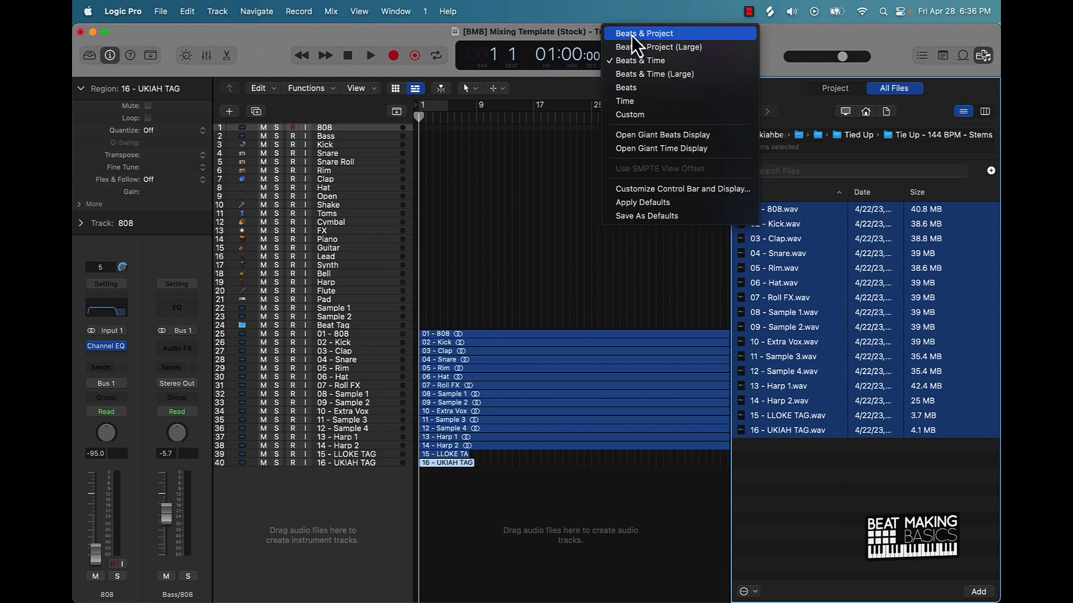
click(629, 35)
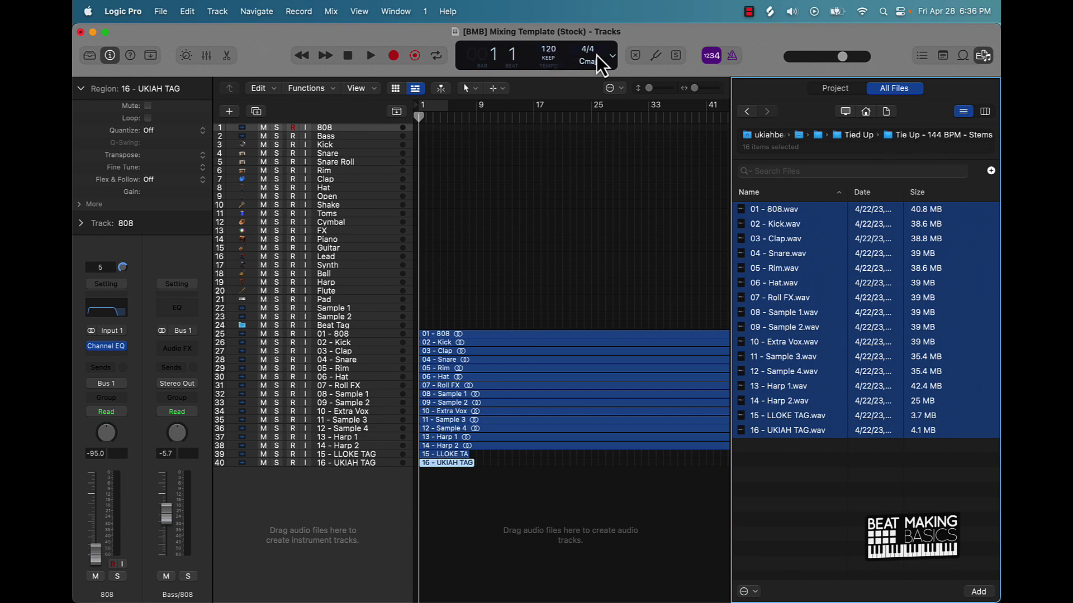
drag(553, 57, 553, 30)
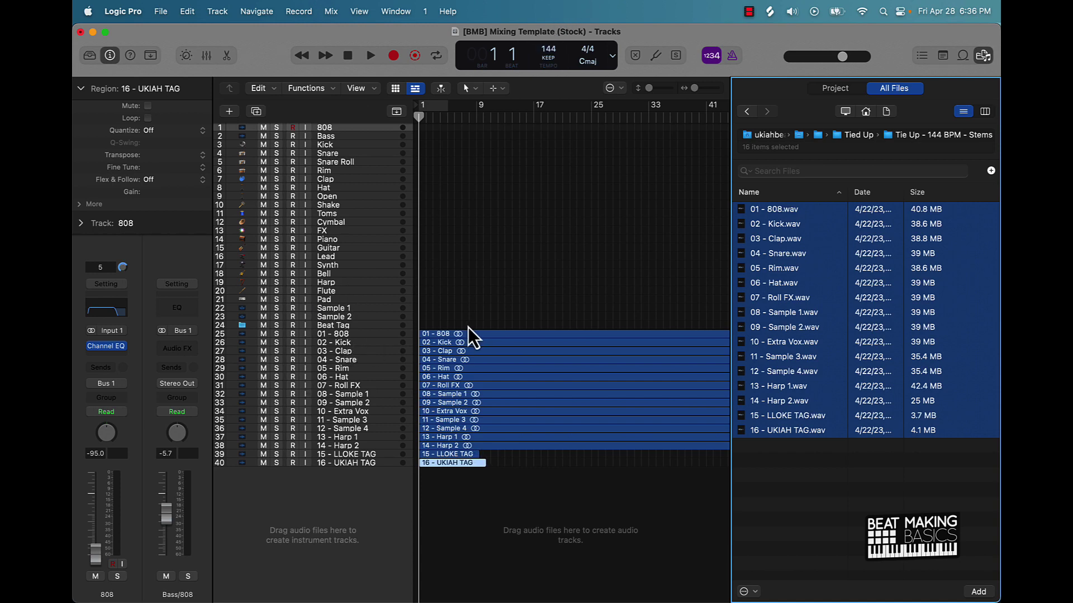
click(206, 55)
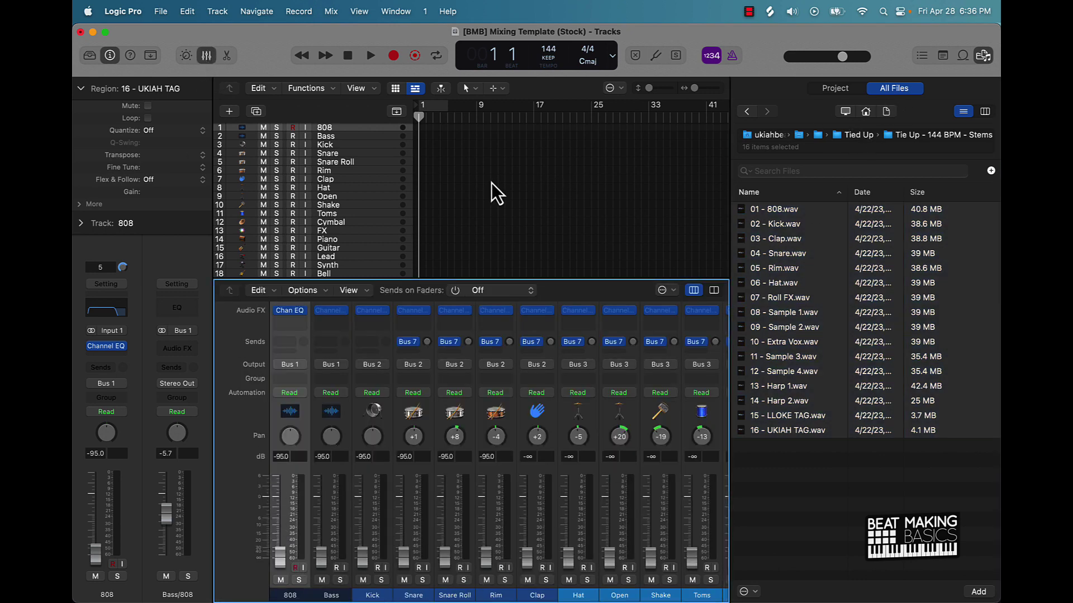
Step: Move the 808, Kick, Clap, Snare, Rim, Hat, Sample 1 and Sample 2 stems onto their template tracks
click(207, 56)
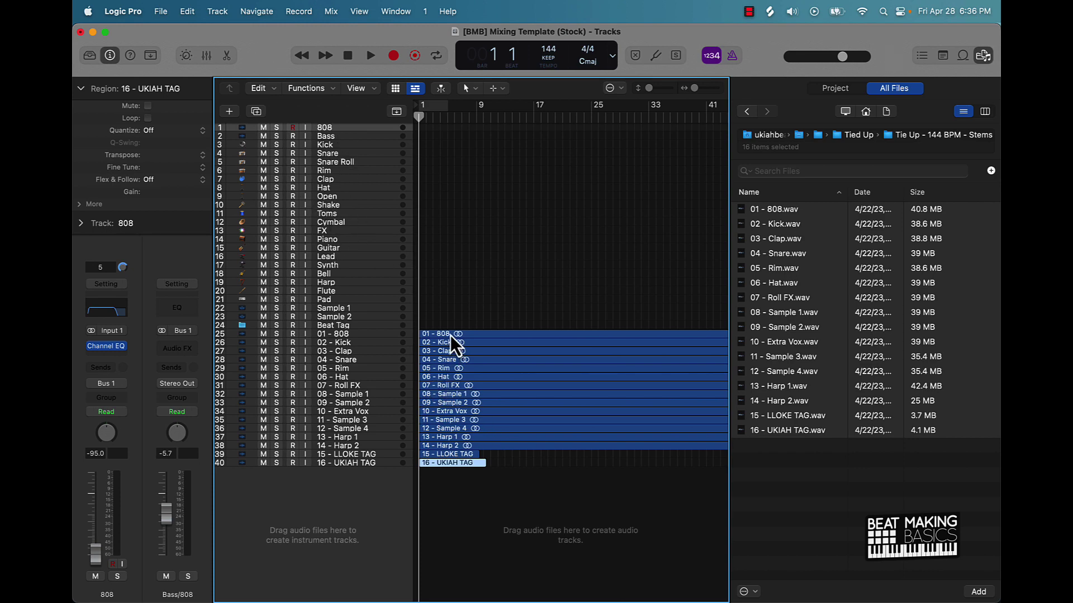
drag(451, 336, 428, 129)
drag(445, 343, 431, 145)
drag(442, 350, 429, 179)
drag(447, 360, 434, 155)
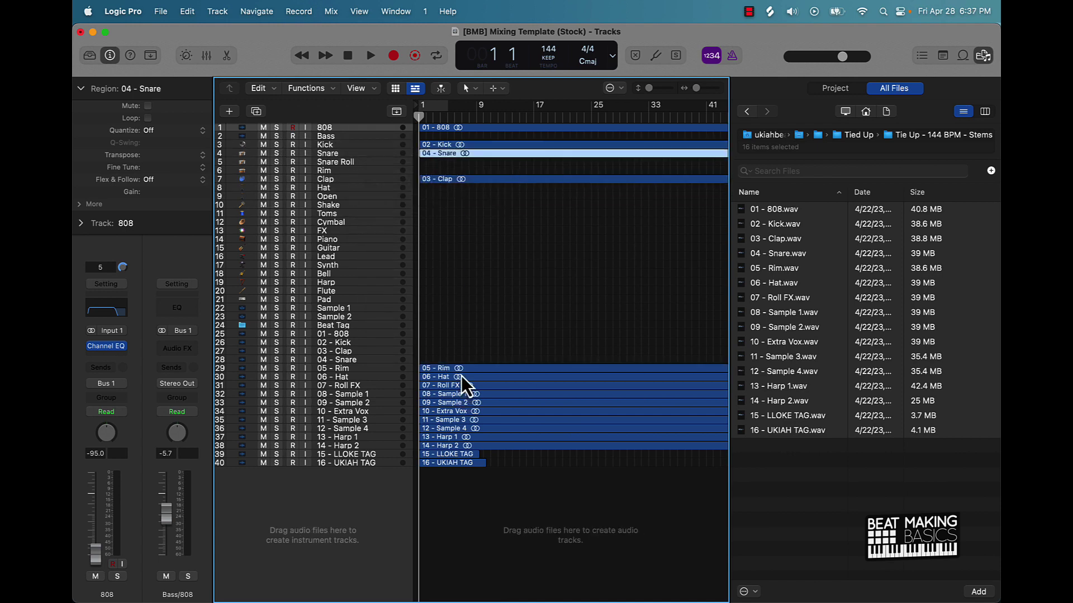
drag(460, 367, 436, 192)
drag(458, 387, 440, 163)
drag(453, 392, 448, 310)
click(458, 401)
drag(458, 400, 450, 320)
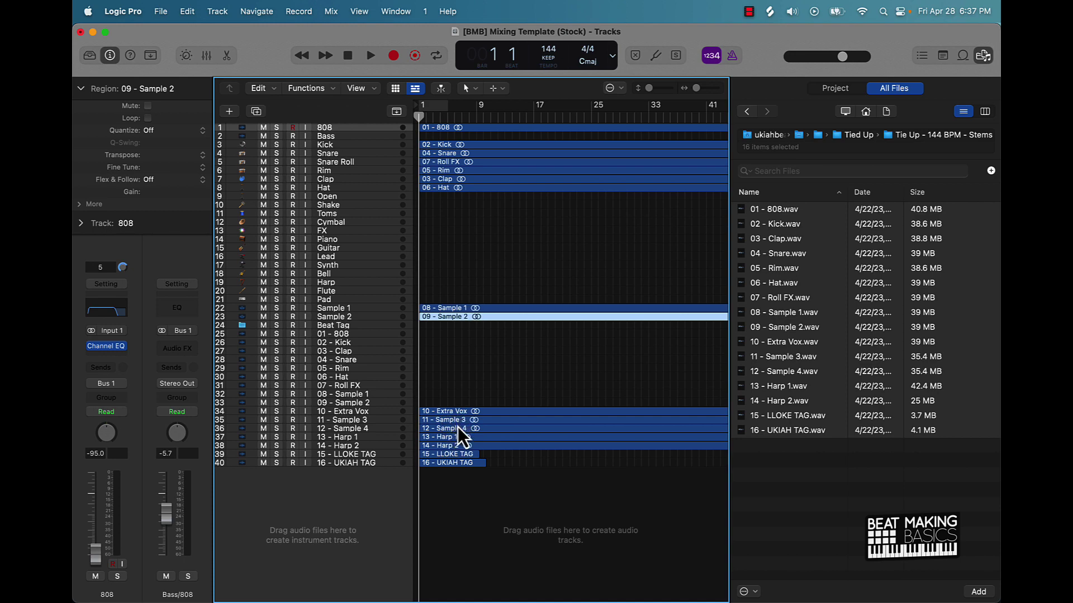
Step: Duplicate Sample 2 three times and move the Sample 3, Sample 4 and Extra Vox stems onto the copies
click(365, 317)
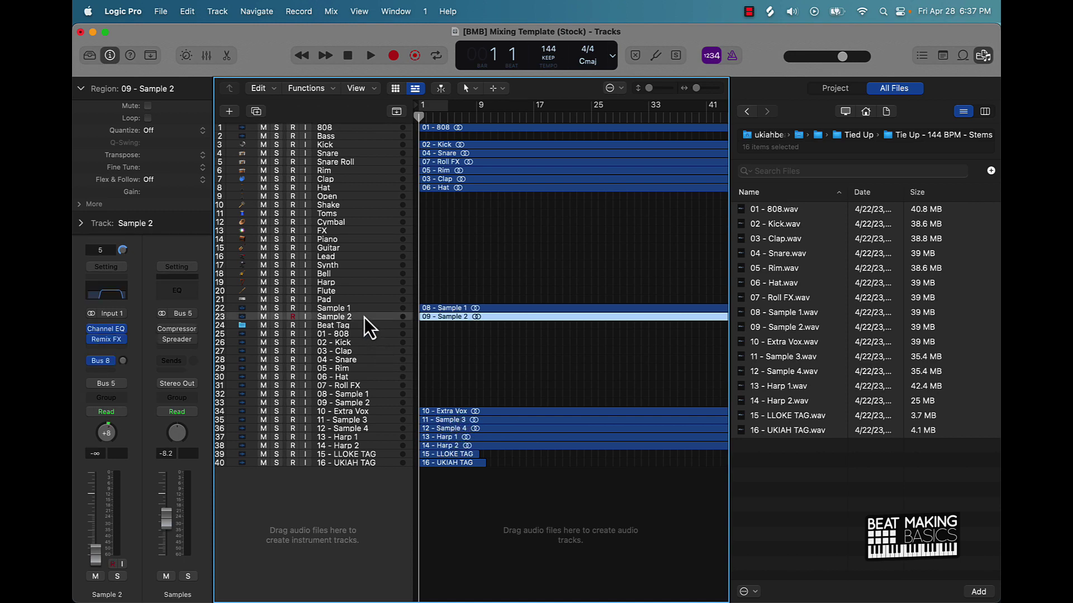
key(super+d)
key(super+d)
key(super+d)
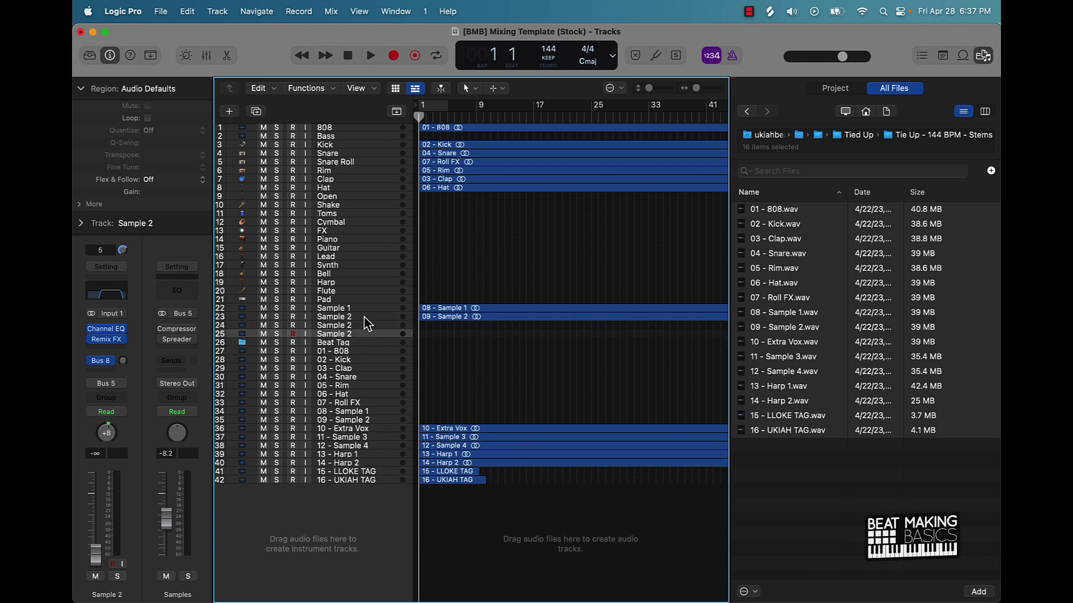
drag(445, 445, 439, 325)
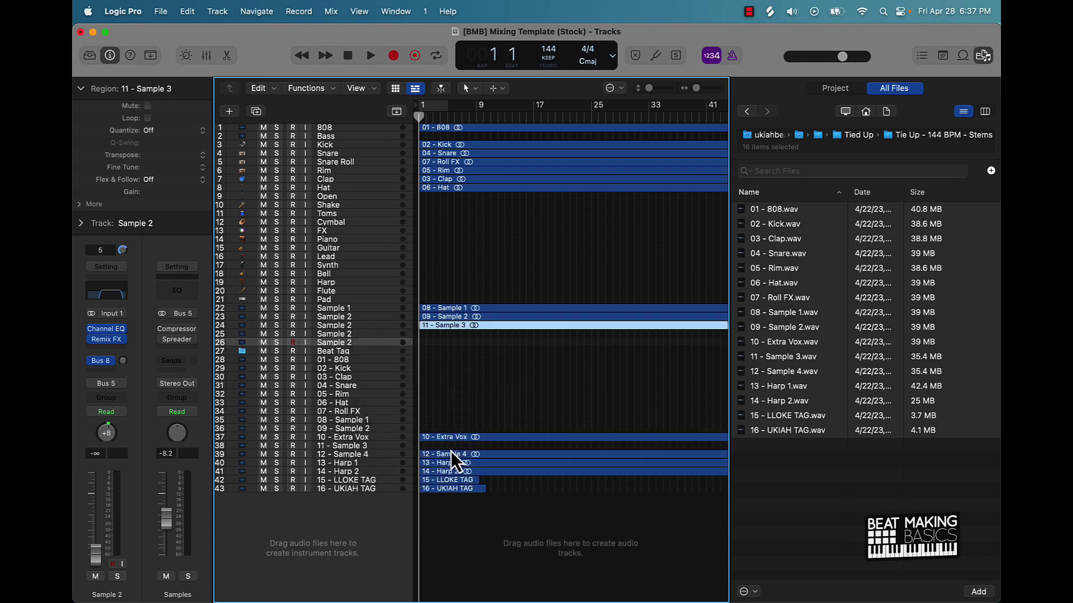
drag(451, 454, 442, 334)
drag(451, 438, 451, 347)
Step: Rename the three copied tracks Sample 3, Sample 4 and Sample 5
click(347, 325)
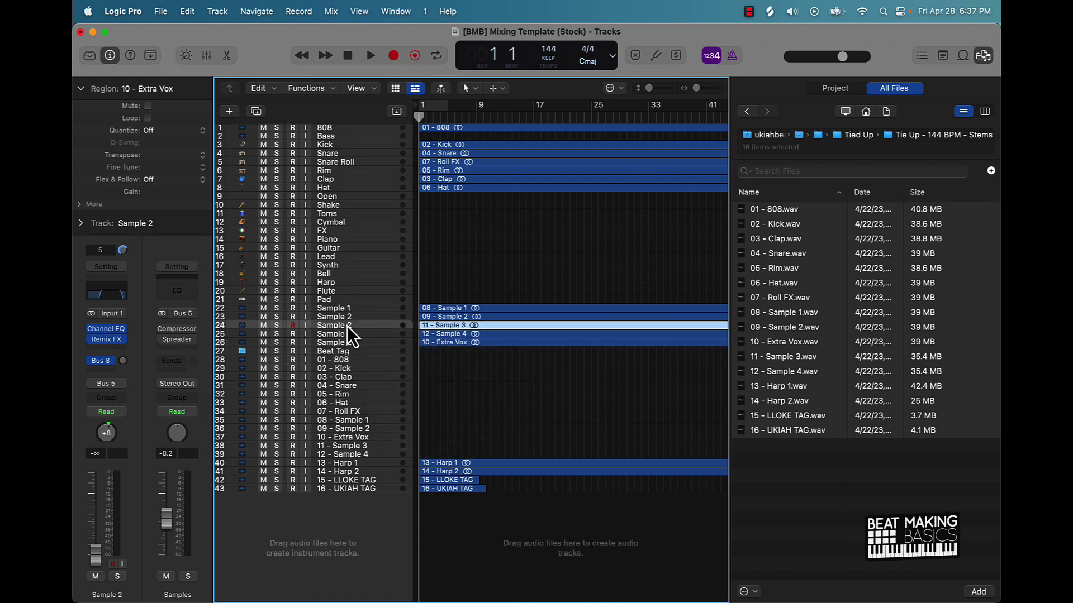
double_click(347, 325)
key(BackSpace)
text(3)
key(Tab)
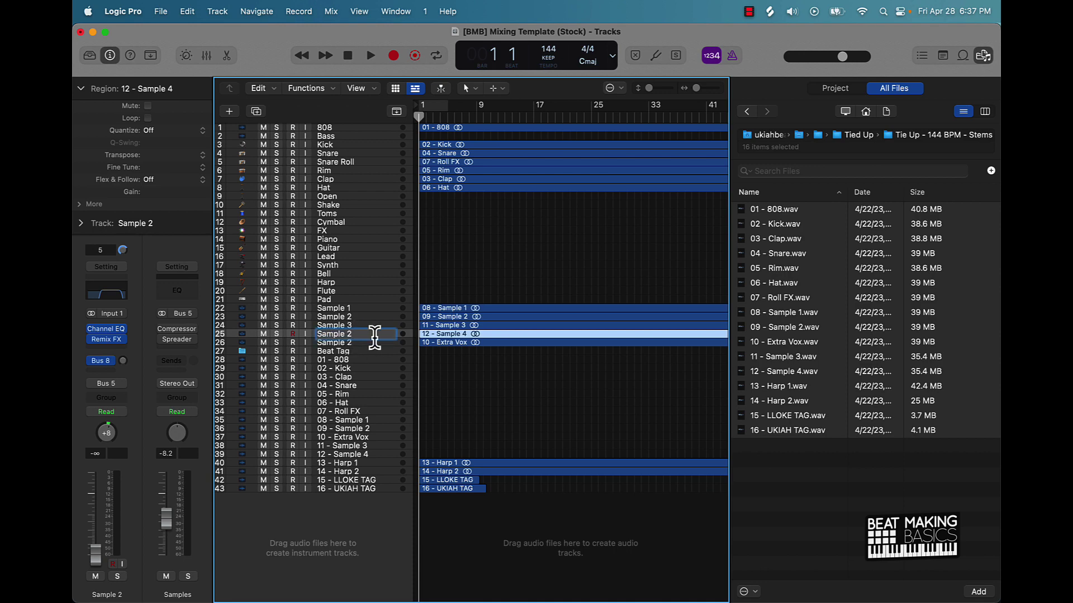
key(BackSpace)
text(4)
click(364, 344)
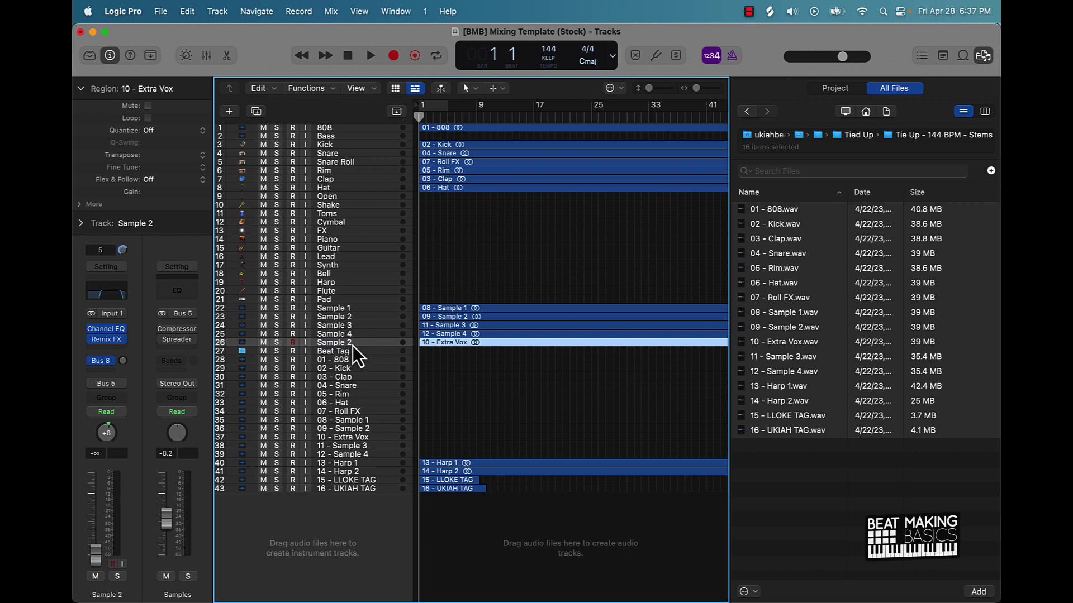
double_click(353, 343)
text(5)
key(Return)
Step: Duplicate the Harp and Beat Tag tracks and move the Harp 1, Harp 2 and tag stems onto them
click(330, 285)
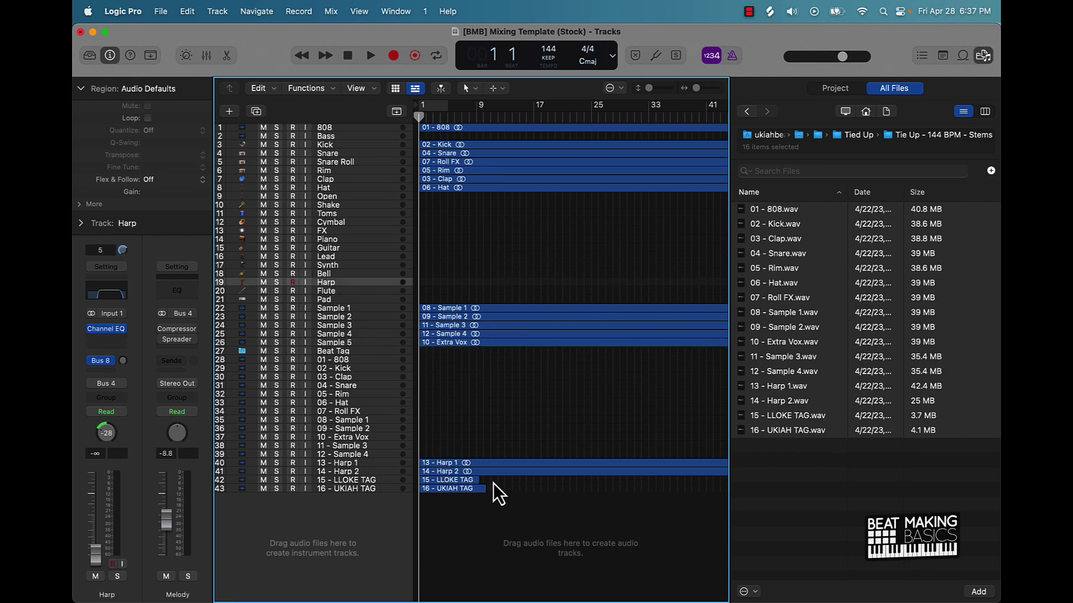
key(super+d)
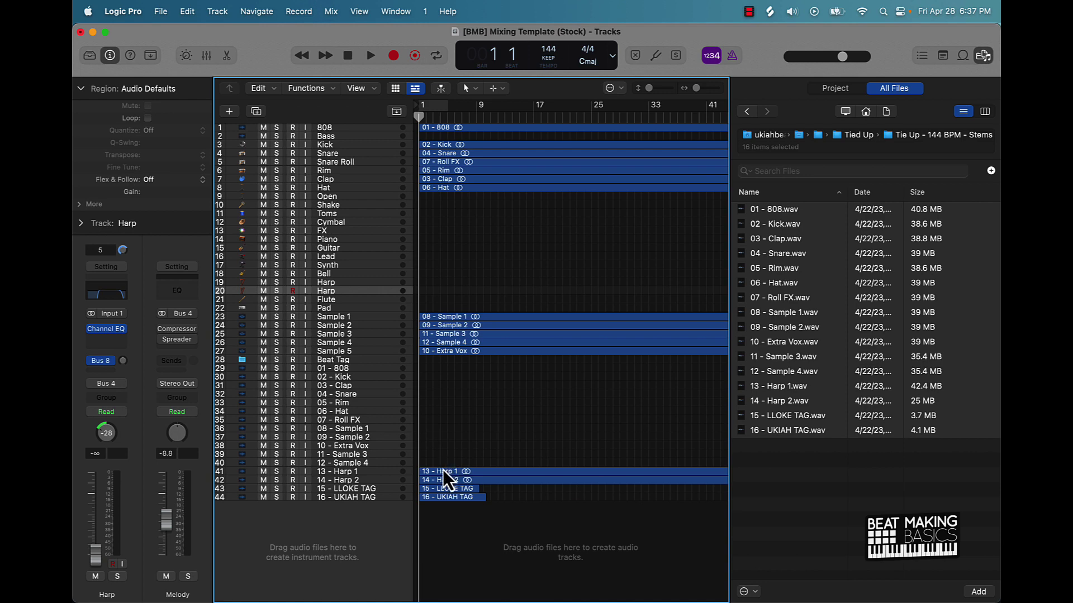
drag(443, 470, 424, 284)
drag(438, 478, 430, 290)
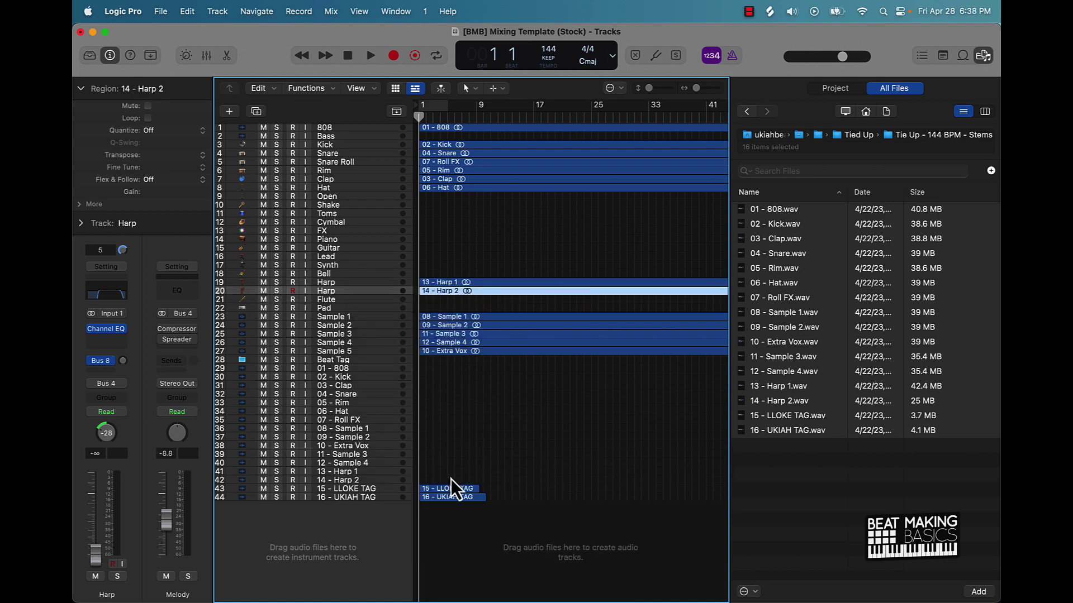
click(371, 360)
key(super+d)
drag(500, 487, 441, 357)
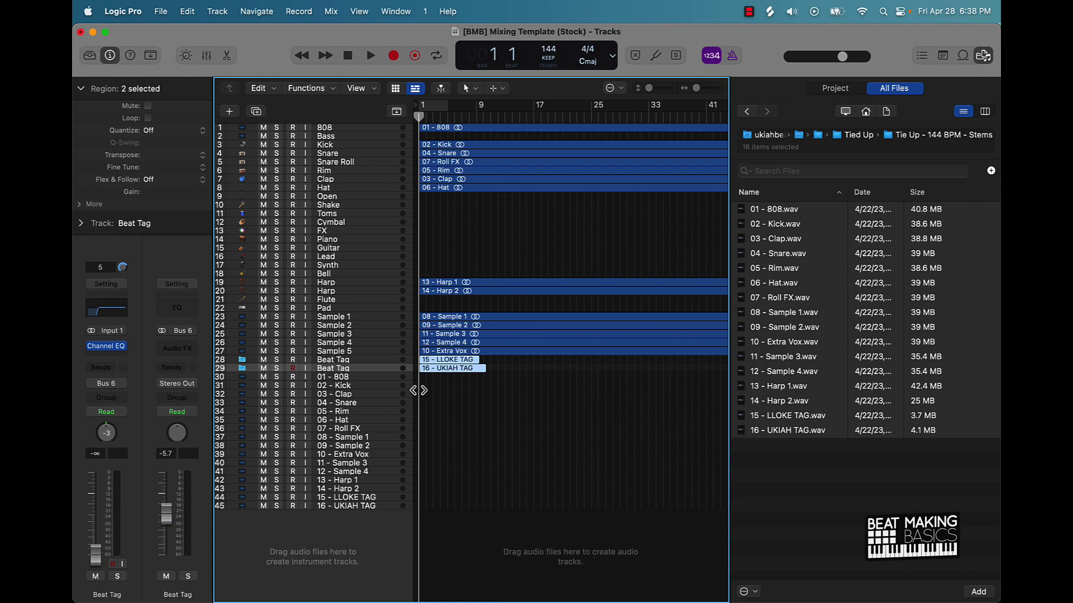
Step: Delete the leftover imported stem tracks from 01 - 808 down
click(376, 375)
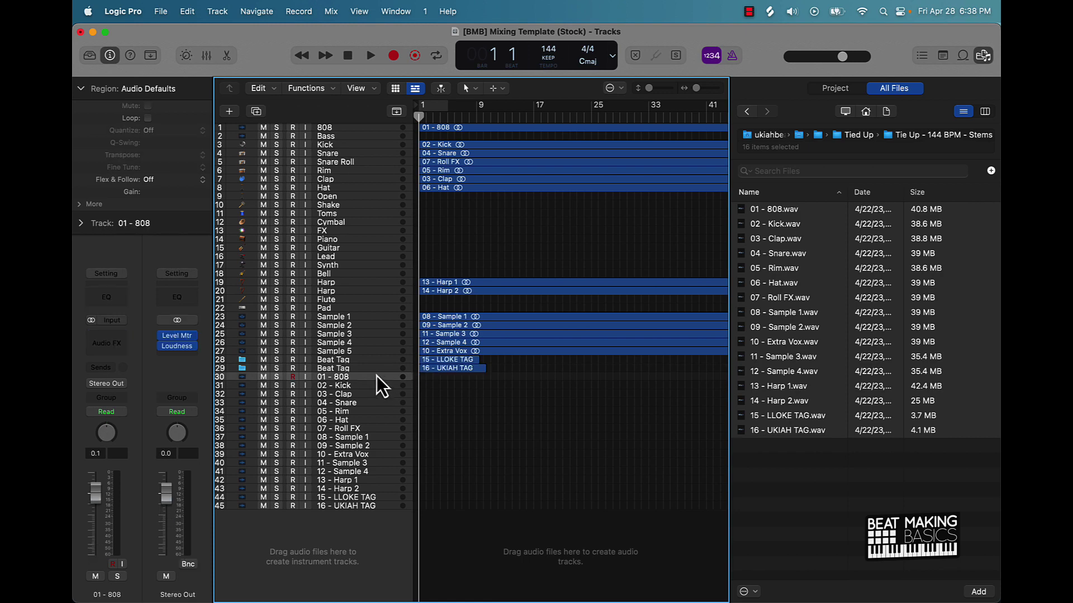
shift+click(366, 507)
key(super+BackSpace)
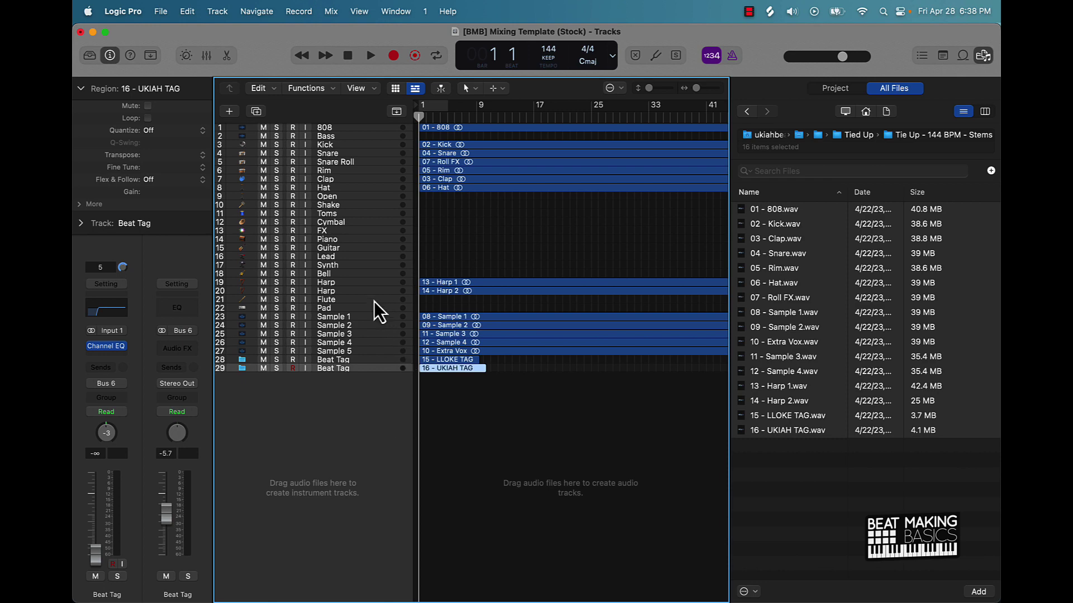
Step: Delete the empty Flute, Pad, Open, Shake, Toms and Bass template tracks
click(372, 303)
key(super+BackSpace)
key(super+BackSpace)
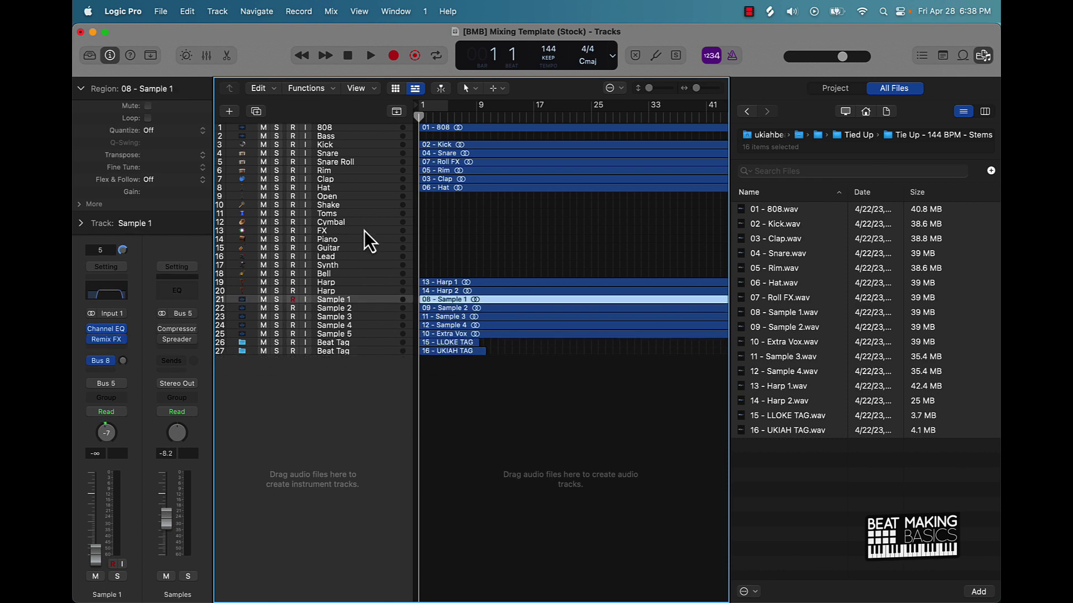
click(352, 193)
click(351, 197)
key(super+BackSpace)
key(super+BackSpace)
key(super+BackSpace)
key(super+BackSpace)
key(super+BackSpace)
key(super+BackSpace)
key(super+BackSpace)
key(super+BackSpace)
key(super+BackSpace)
key(super+BackSpace)
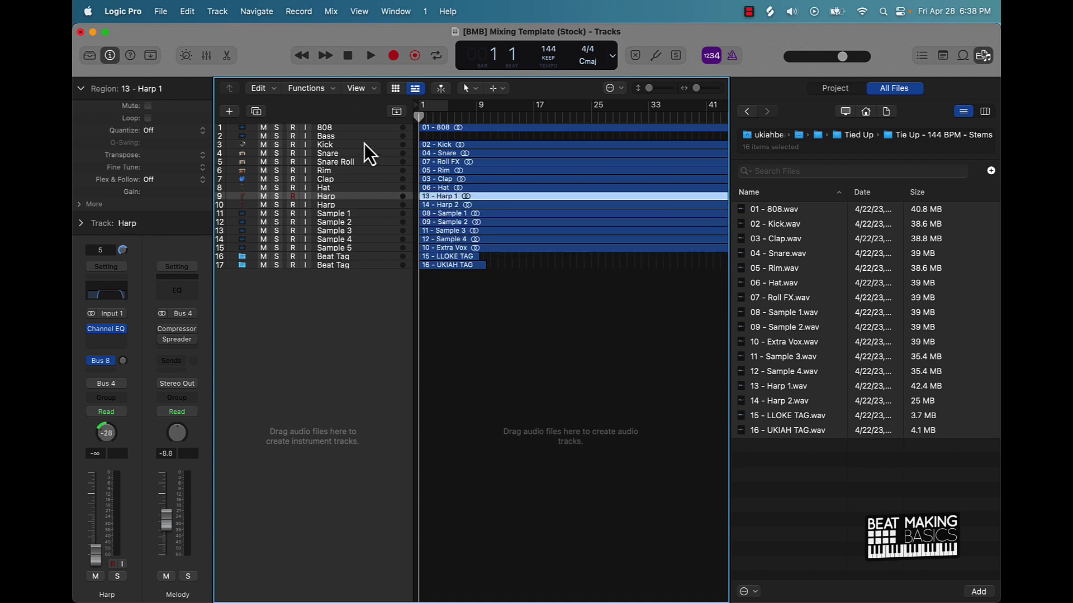
click(359, 137)
key(super+BackSpace)
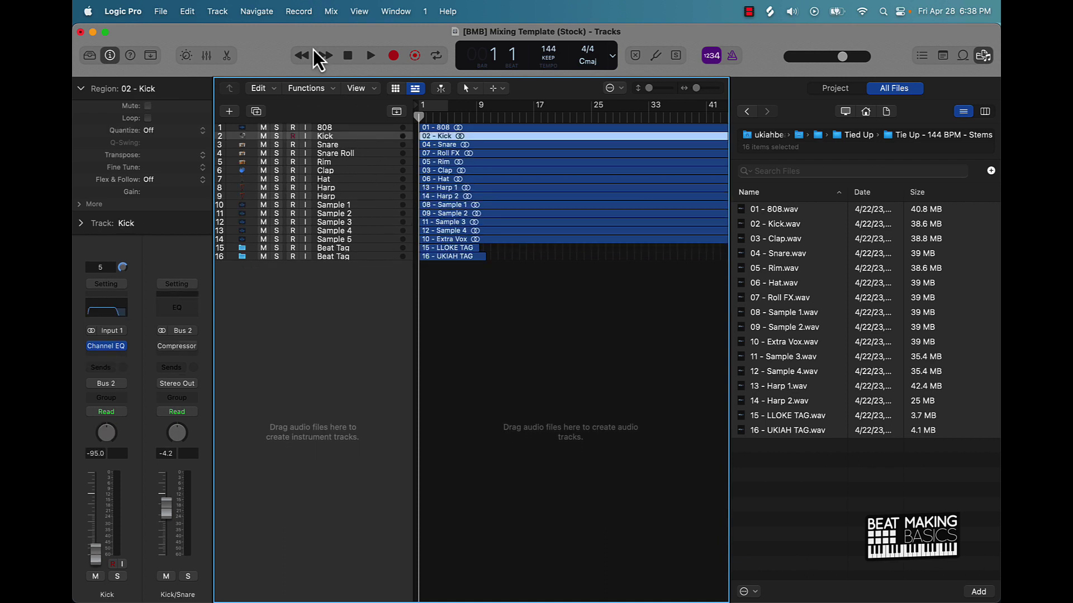
click(348, 250)
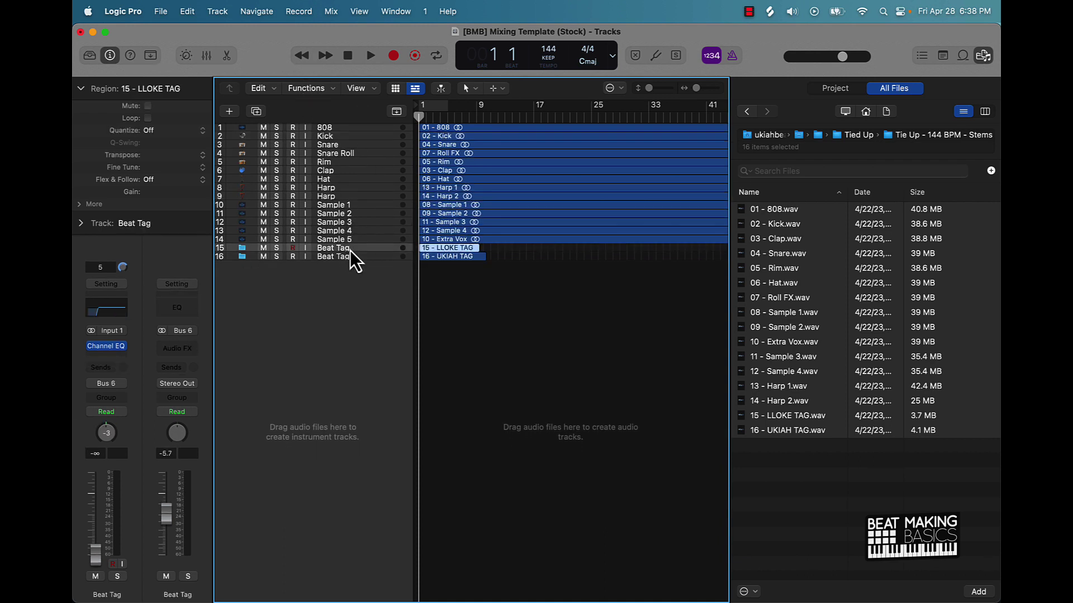
Step: Rename the tag tracks Beat Tag 1 and Beat Tag 2
double_click(350, 250)
text(1)
key(Tab)
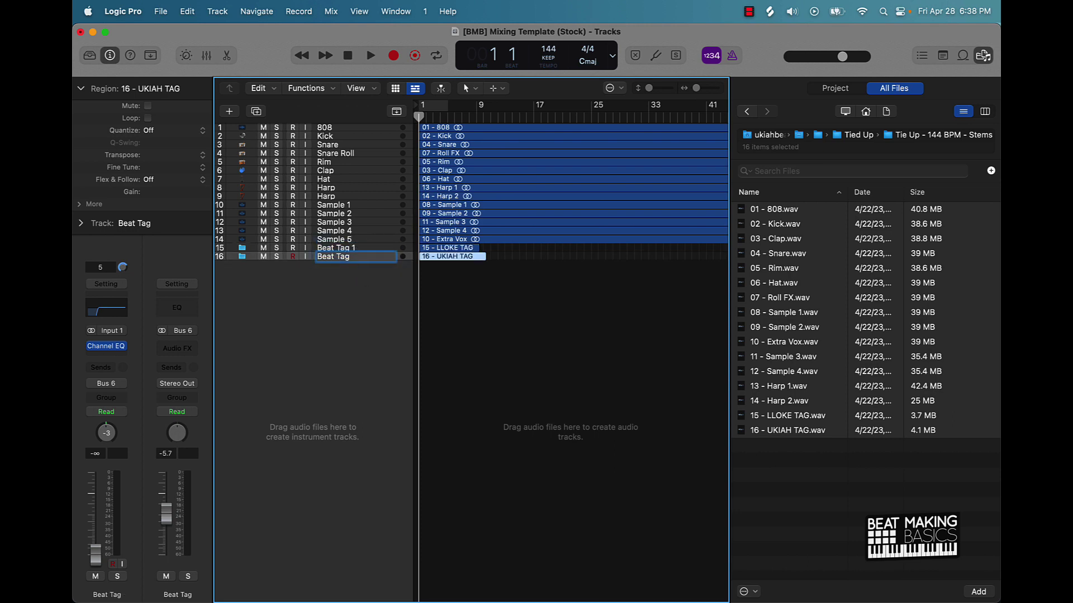
text(2)
click(505, 334)
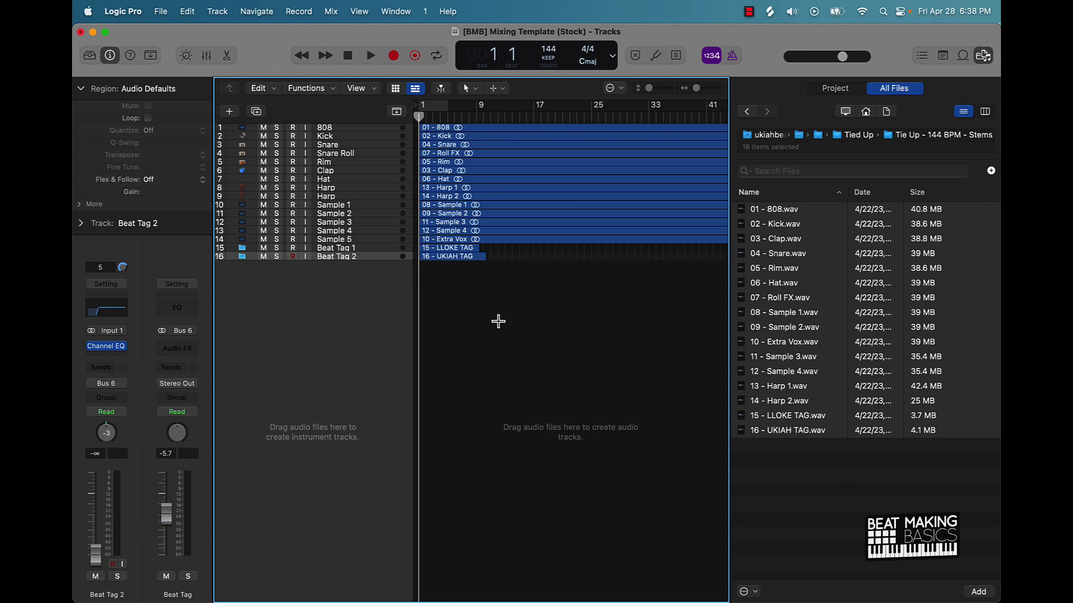
Step: Name all regions after their tracks, then hide the Browser and zoom out on the arrangement
key(super+a)
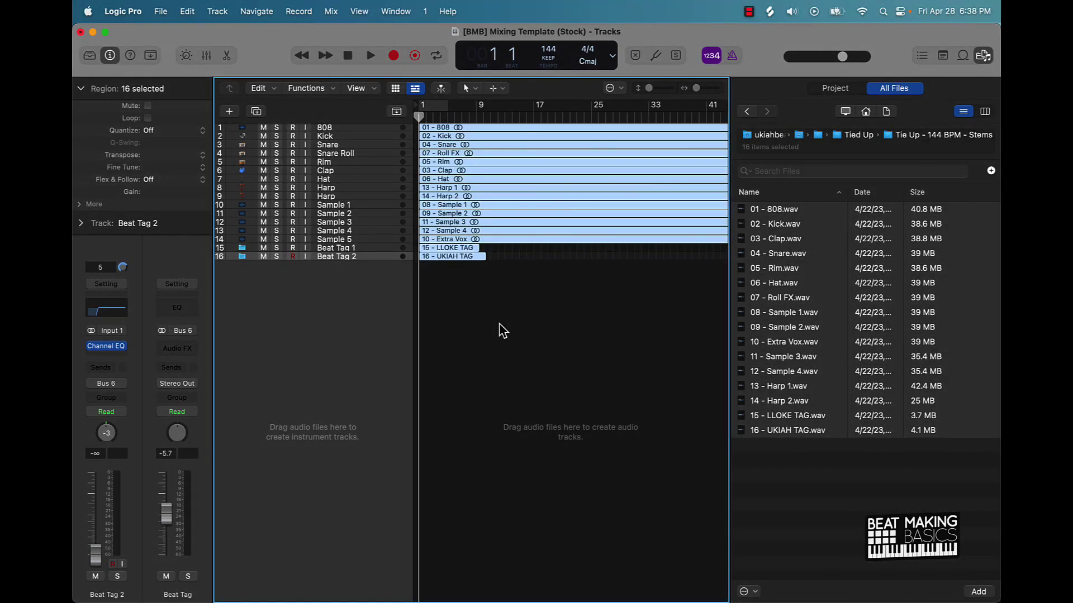
key(alt+shift+n)
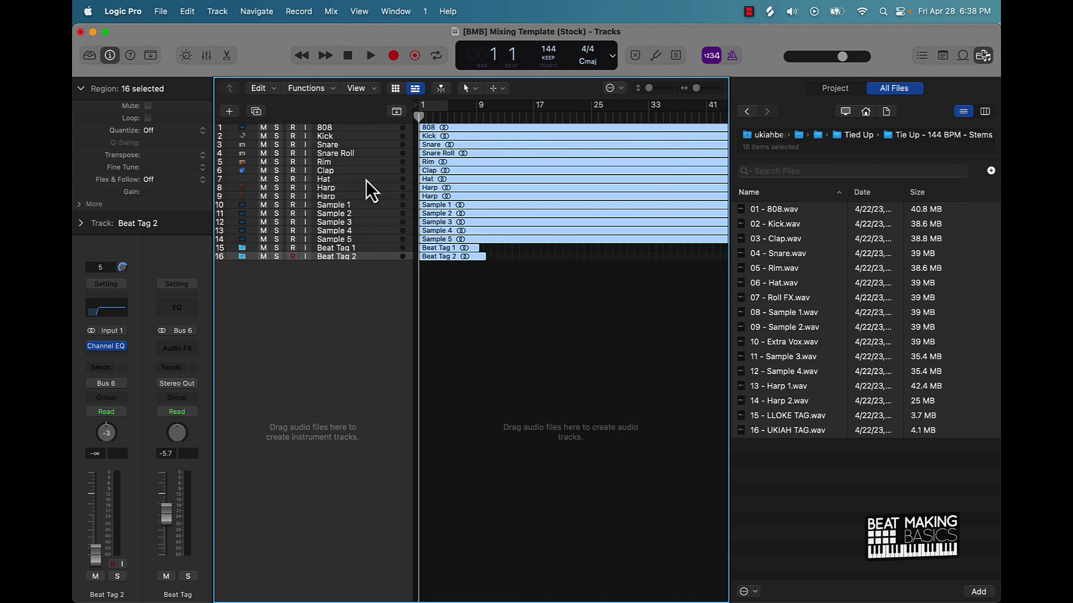
ctrl+alt+click(479, 283)
click(983, 55)
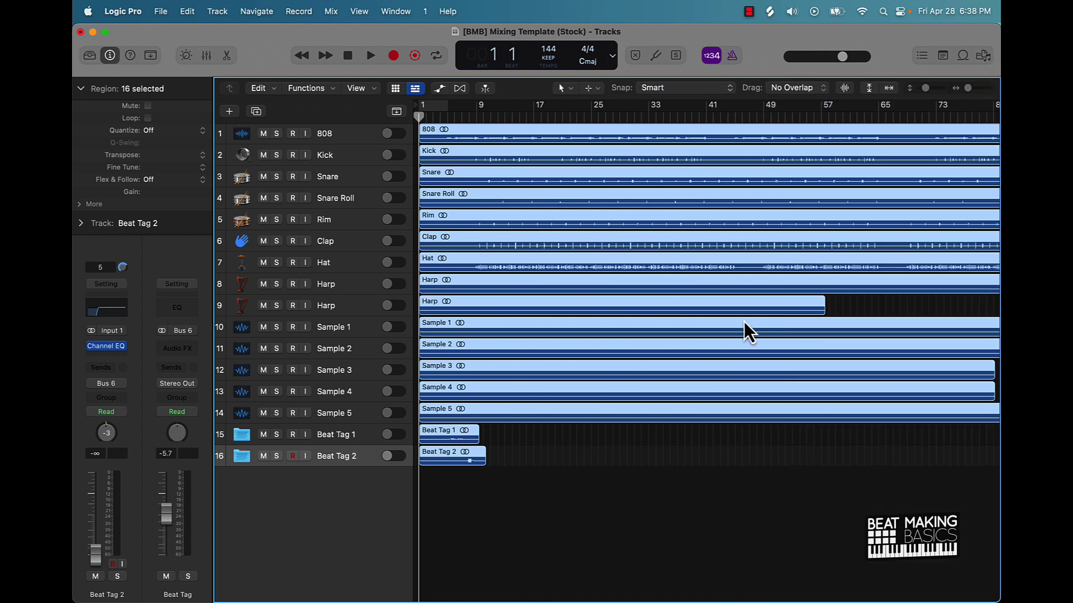
key(super+Left)
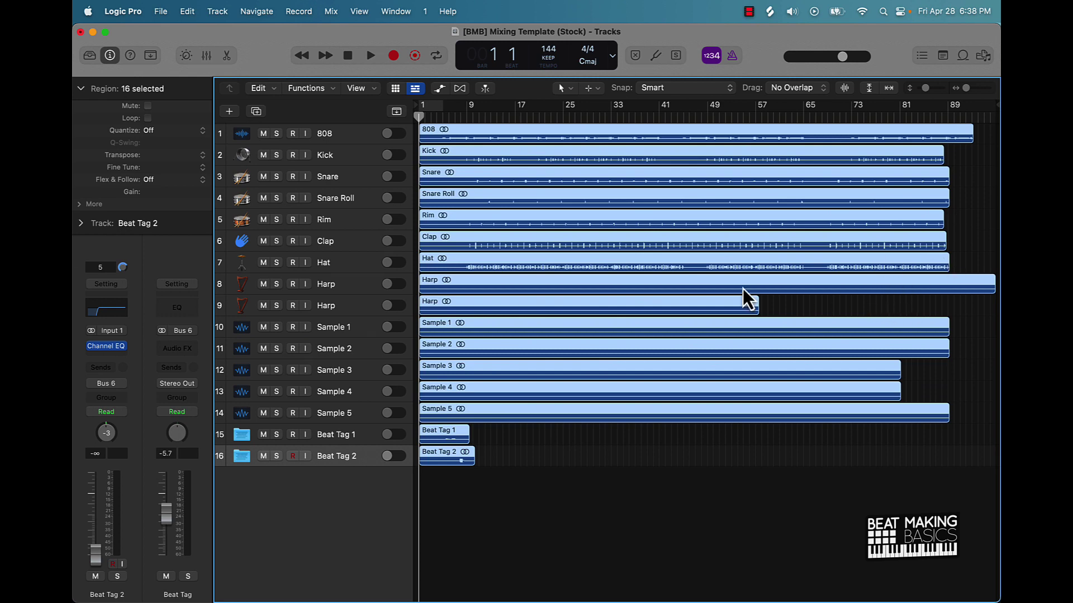
click(207, 57)
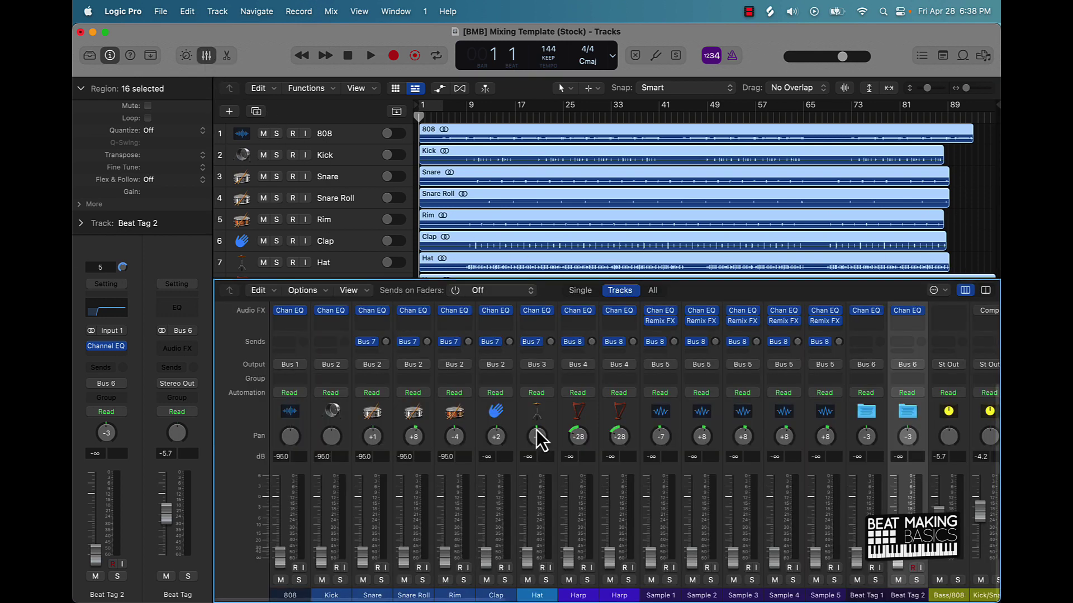
scroll(614, 450, right, 3)
scroll(608, 447, left, 5)
scroll(602, 447, up, 2)
scroll(601, 447, up, 3)
scroll(323, 391, down, 2)
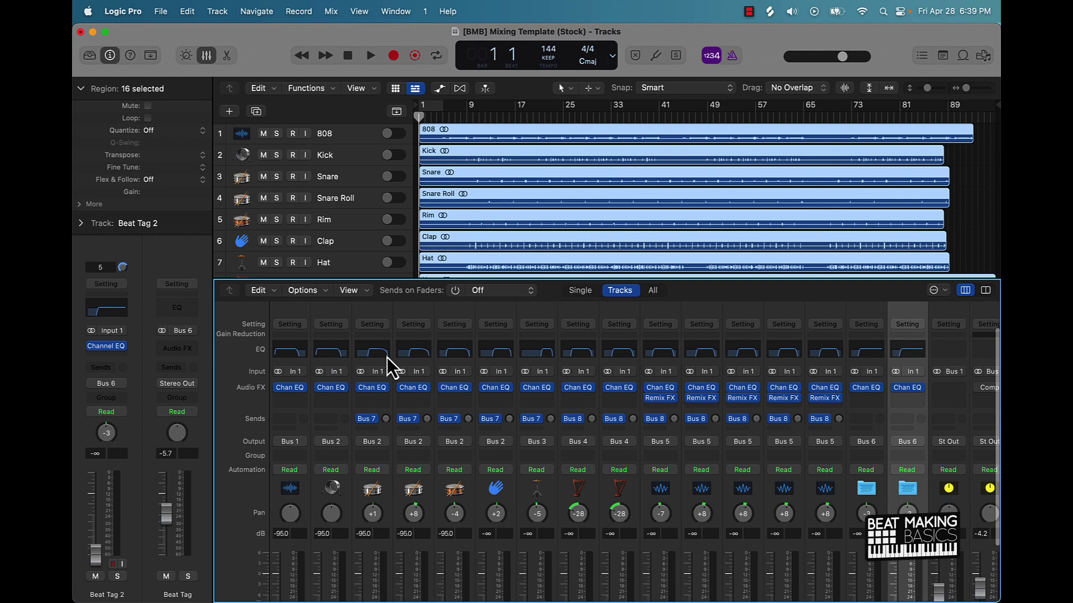
scroll(358, 447, down, 6)
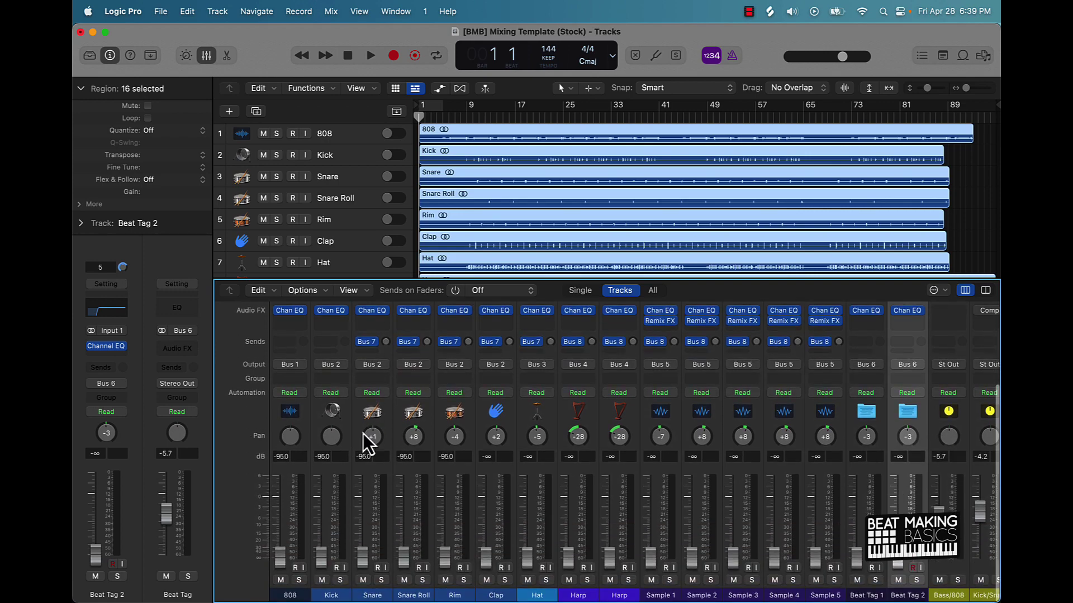
scroll(678, 552, right, 3)
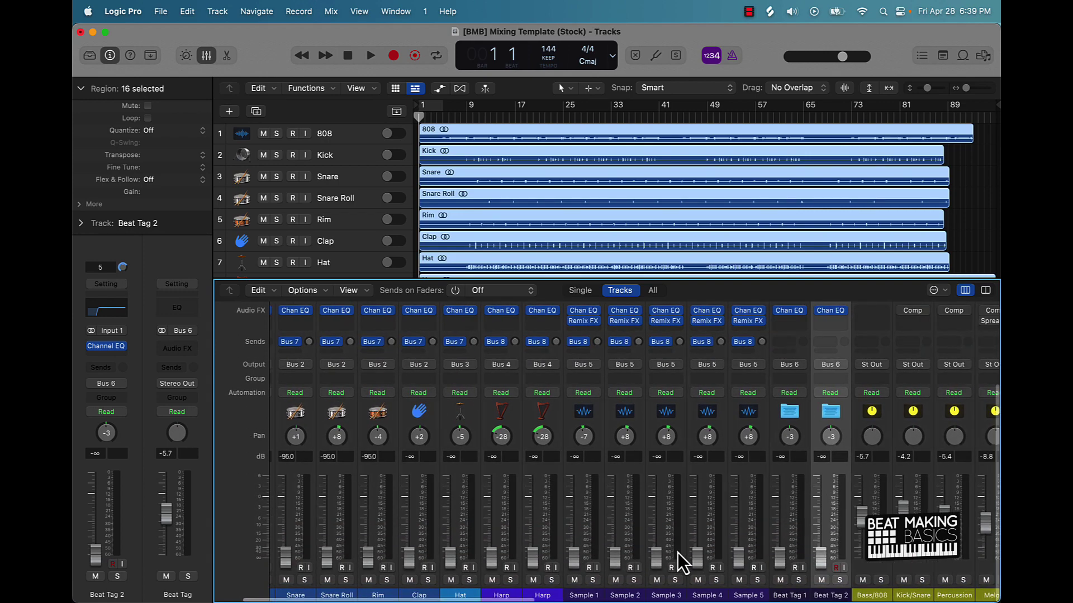
scroll(672, 552, up, 6)
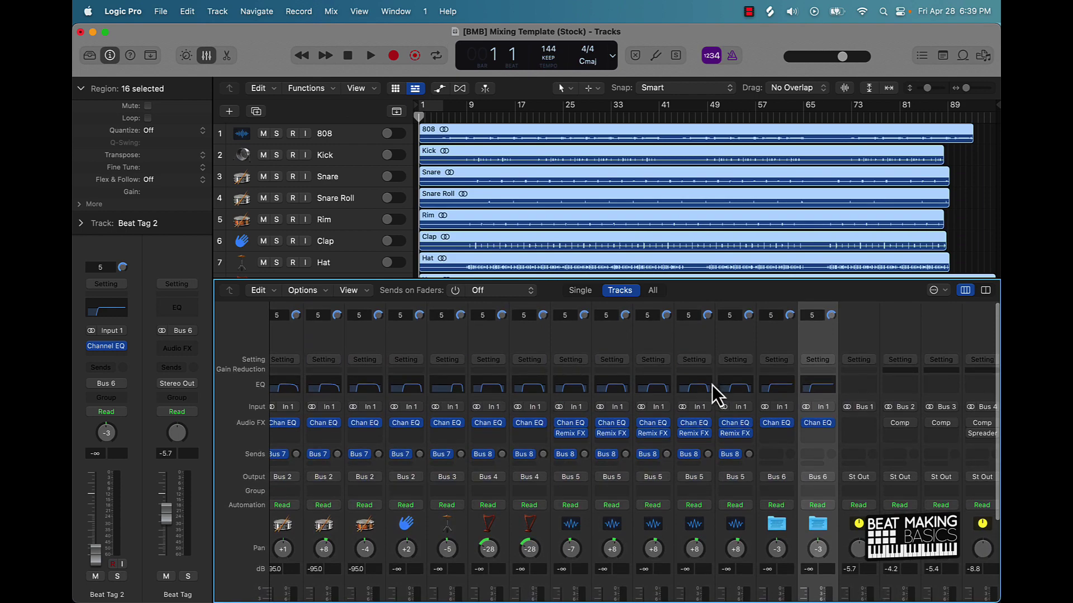
scroll(707, 395, down, 7)
scroll(699, 401, left, 3)
scroll(699, 401, down, 2)
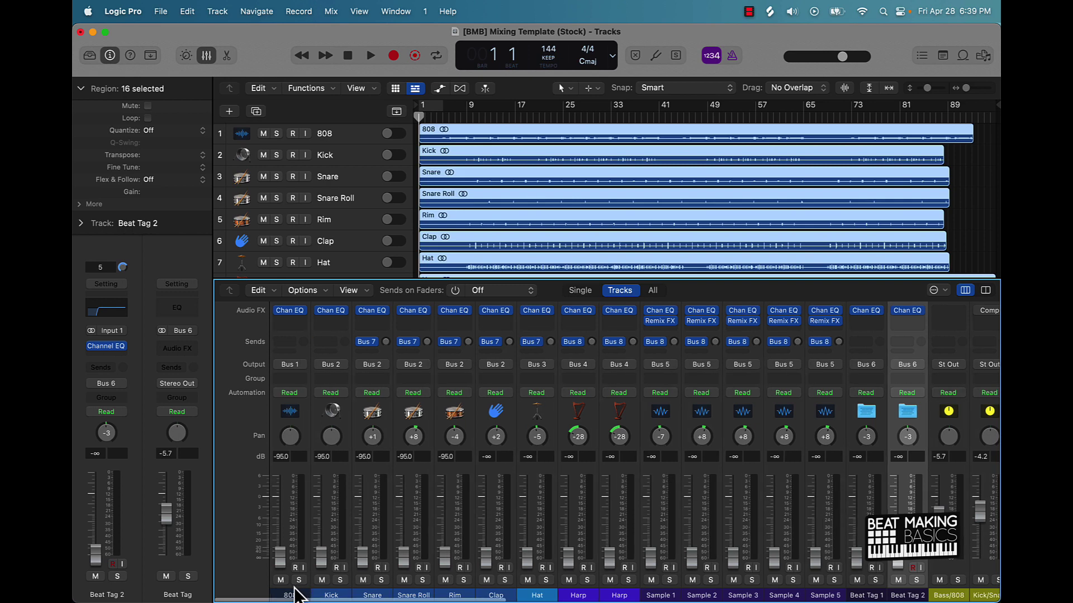
click(953, 569)
scroll(953, 568, right, 3)
scroll(953, 569, right, 4)
scroll(639, 530, left, 7)
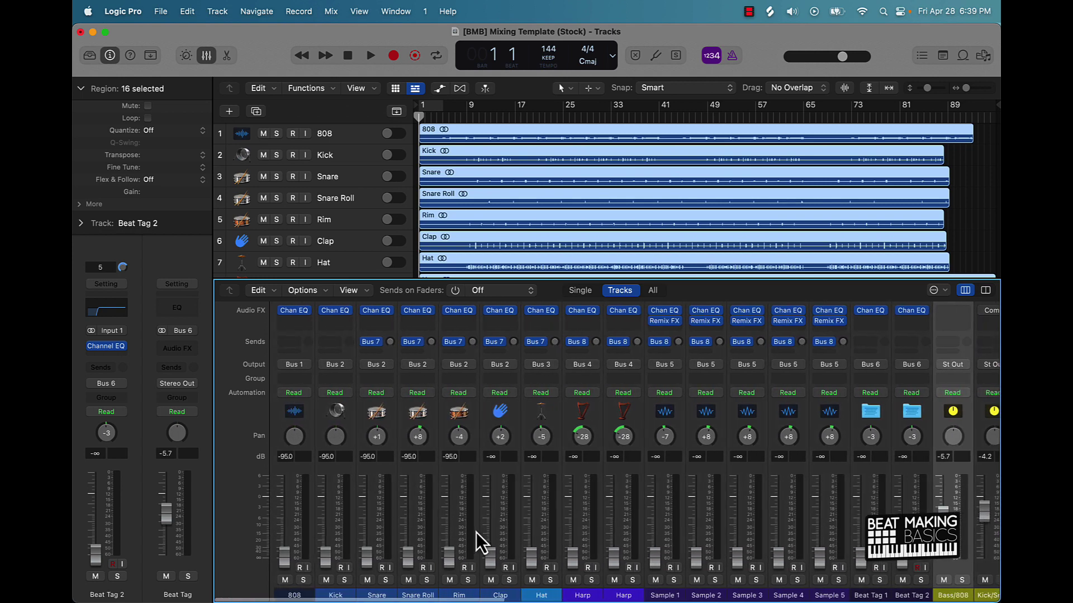
scroll(796, 528, right, 3)
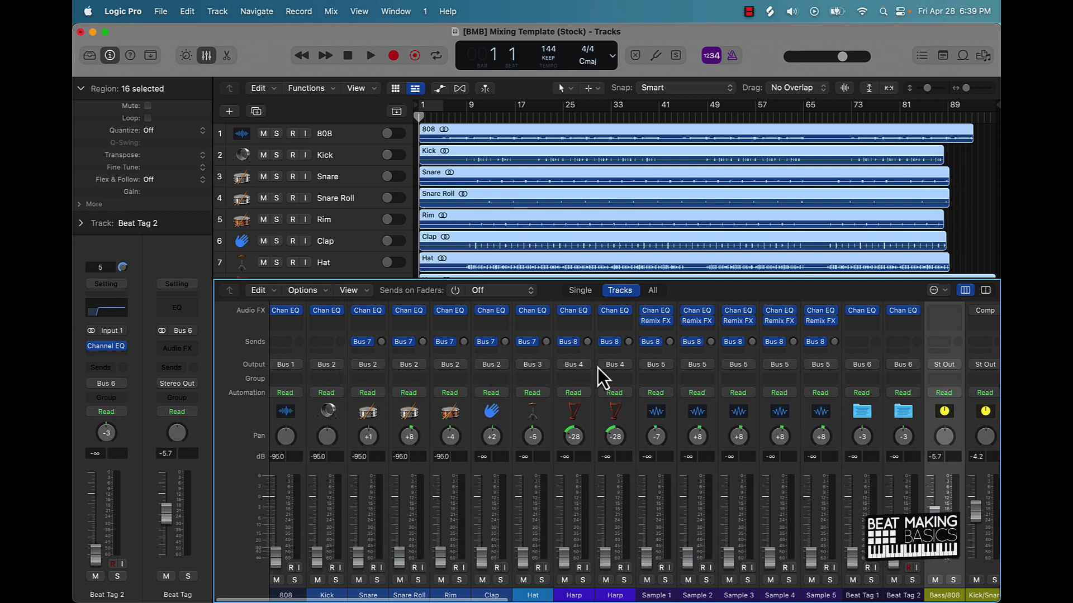
scroll(890, 375, right, 10)
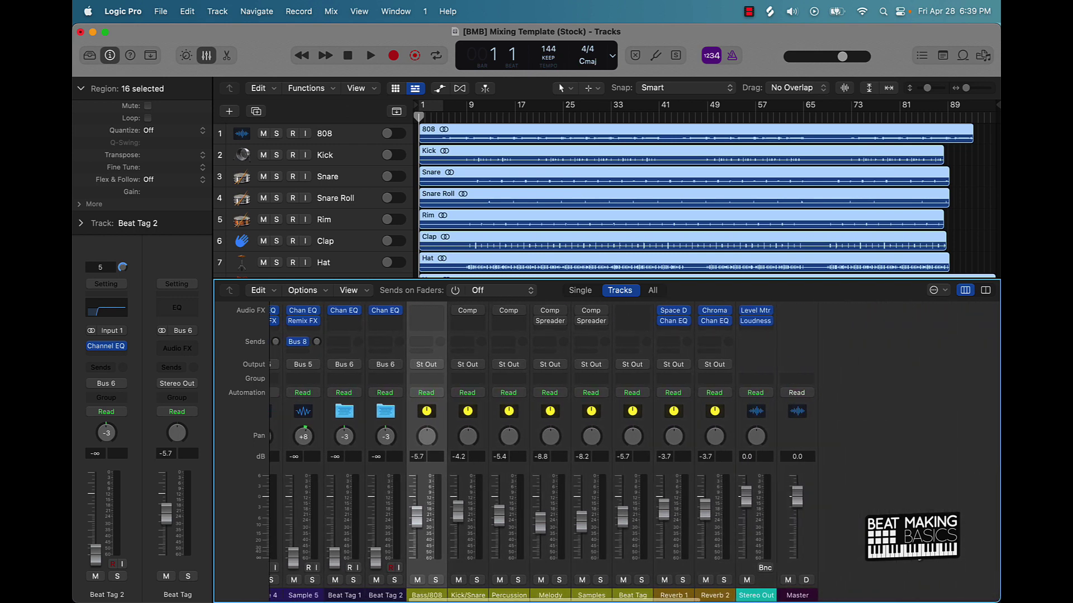
scroll(343, 525, left, 10)
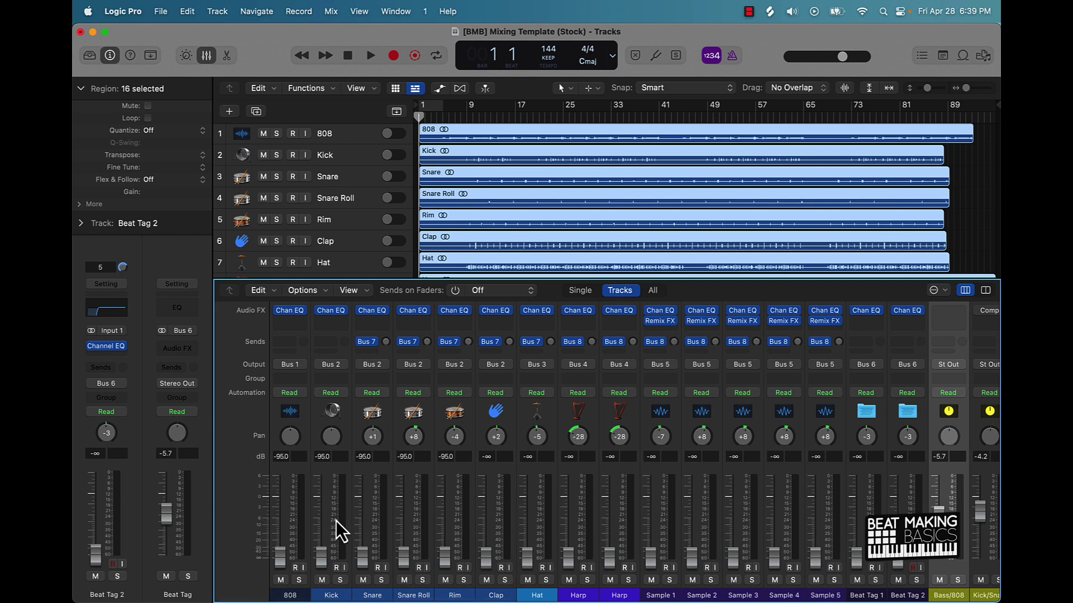
Step: Loop bars 9–17, play, and raise the Kick, Snare, Snare Roll, Rim, Clap and Hat faders
drag(469, 103, 514, 103)
scroll(492, 206, down, 5)
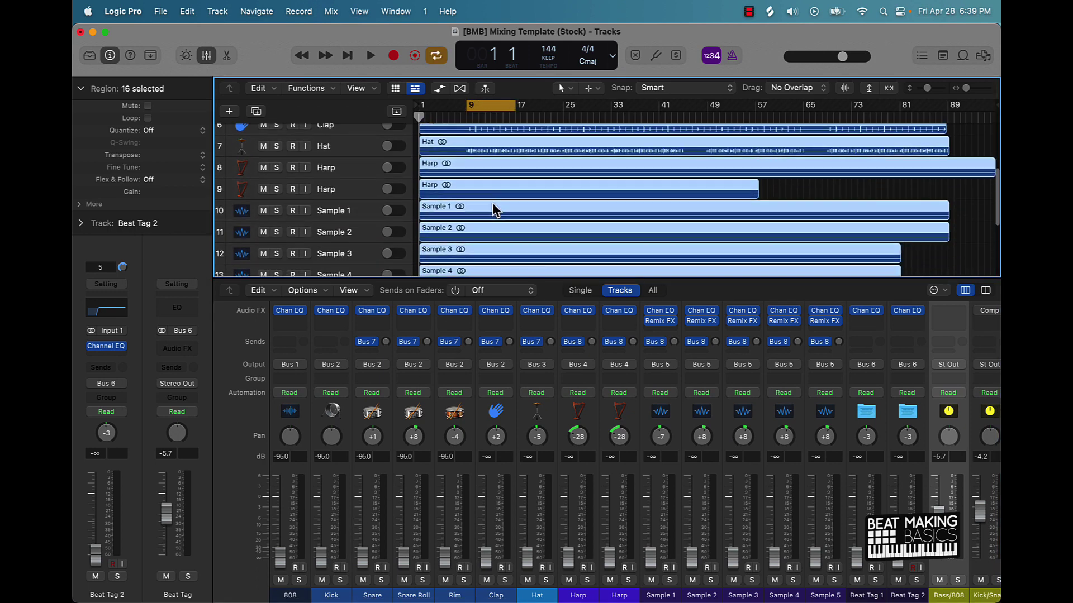
scroll(493, 207, up, 5)
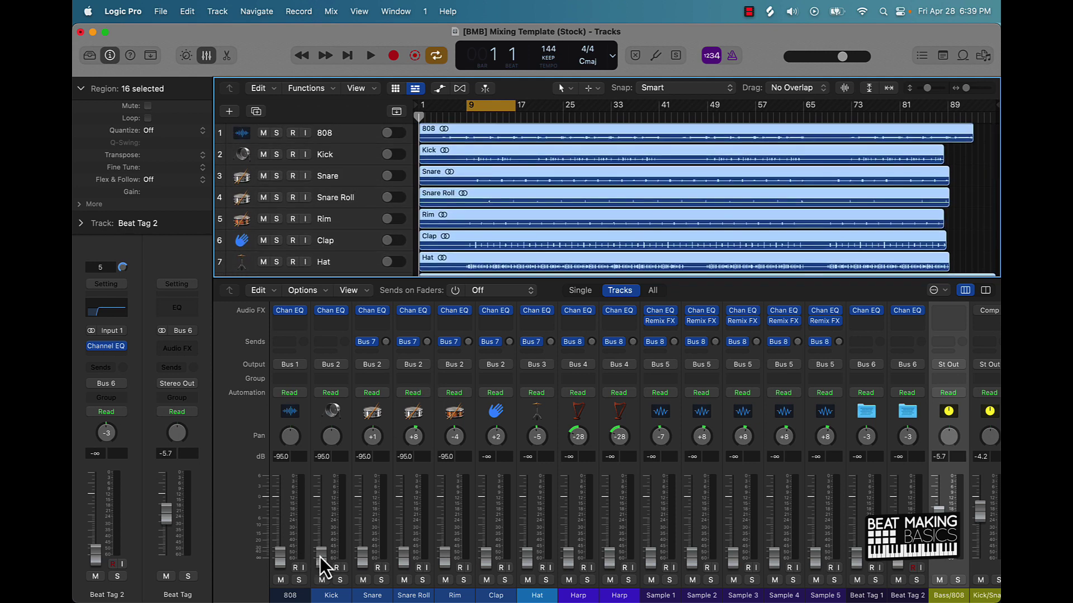
drag(320, 558, 321, 521)
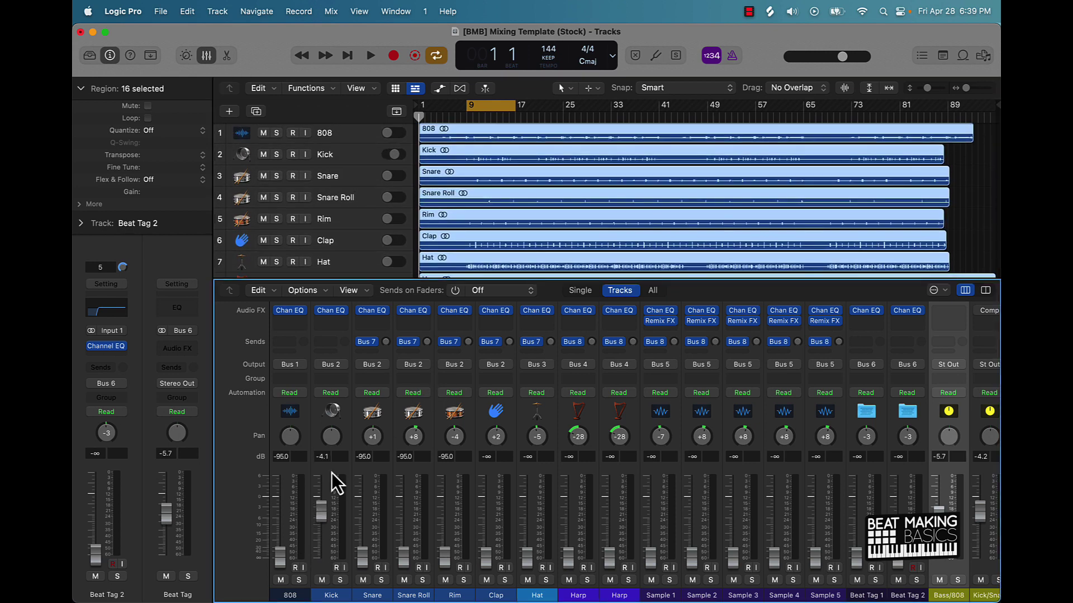
key(space)
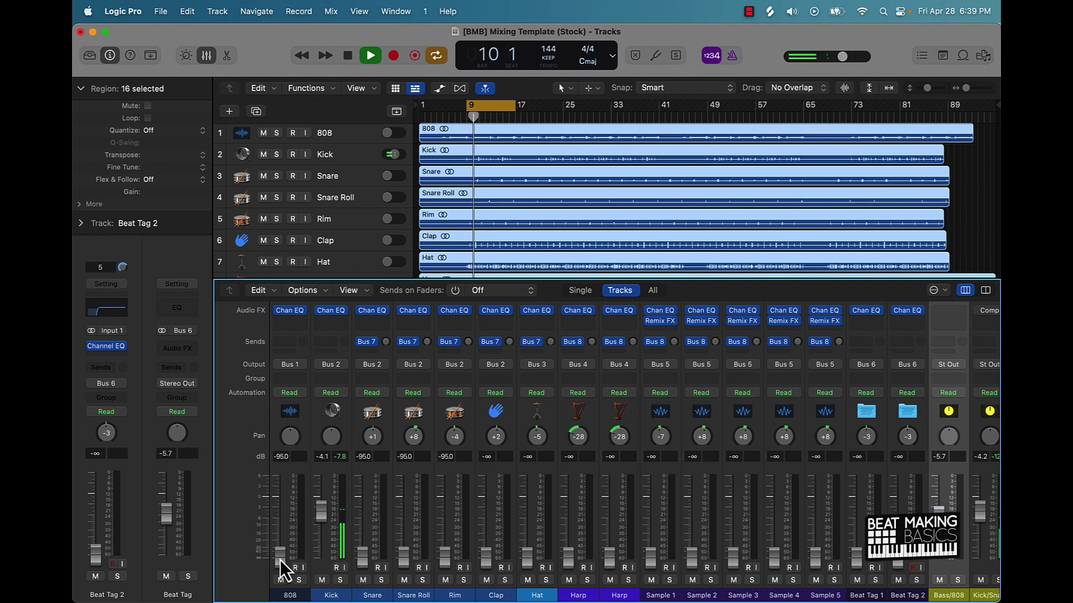
drag(362, 556, 362, 513)
drag(403, 557, 403, 522)
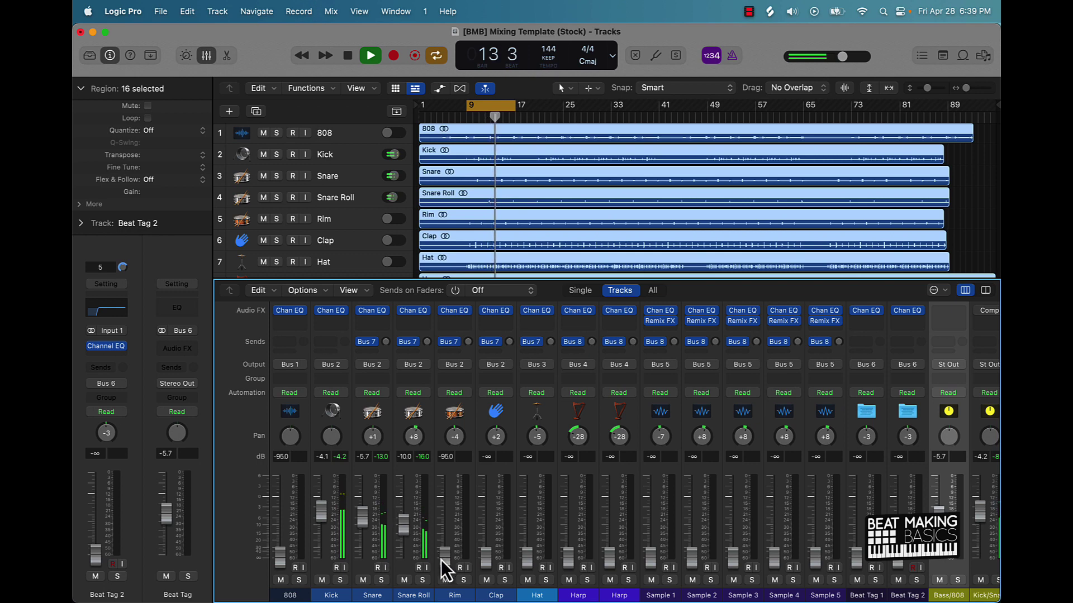
drag(442, 558, 441, 526)
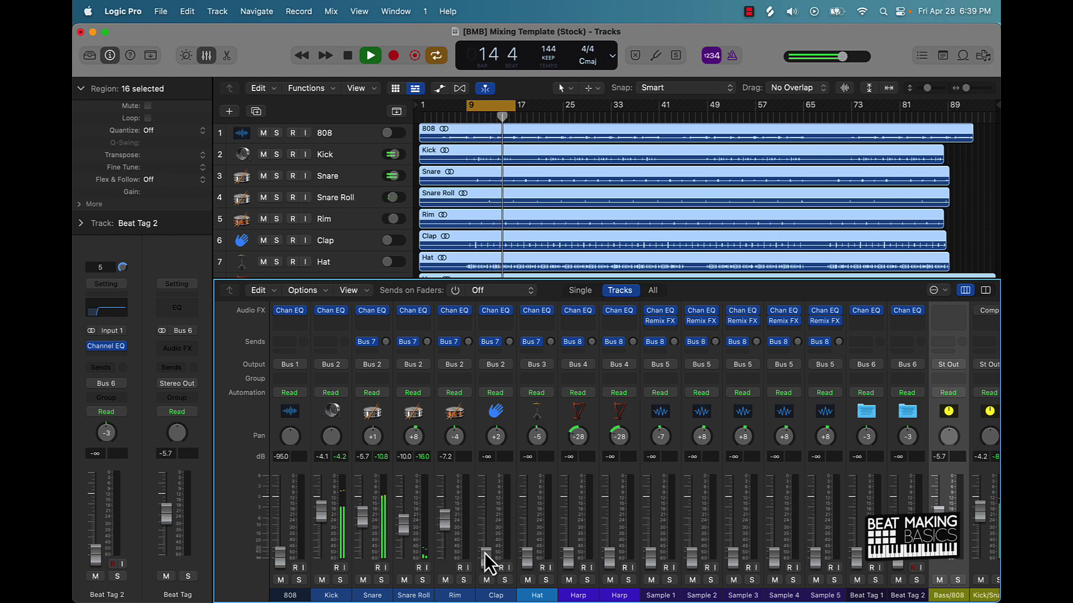
drag(485, 554, 485, 519)
drag(527, 559, 527, 523)
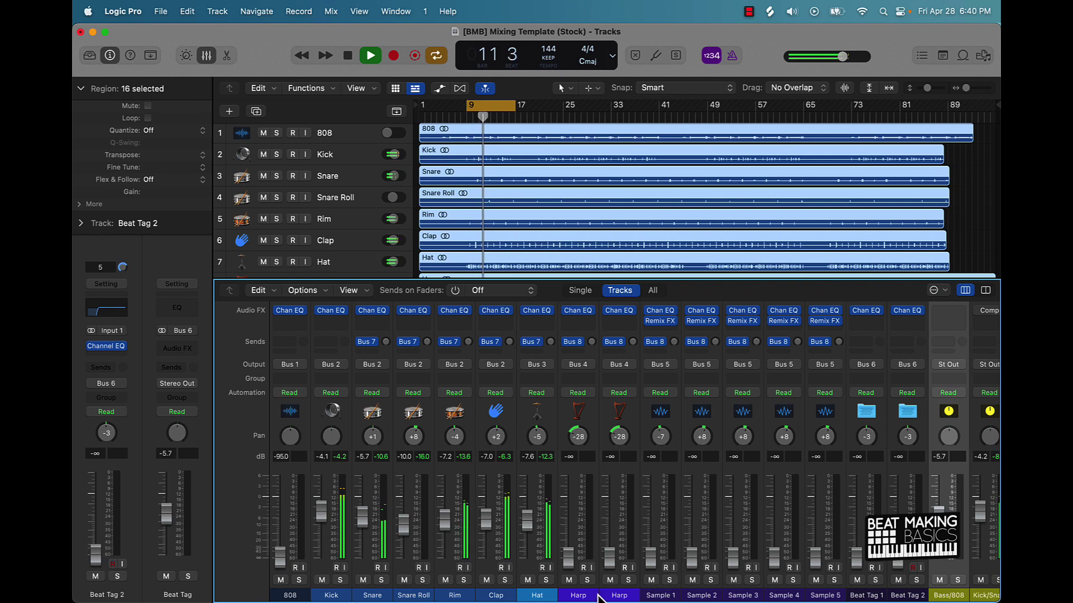
Step: Raise the Harp, Sample and Beat Tag channels to -11.8 dB, lifting Sample 1, 2 and 5 further
click(577, 597)
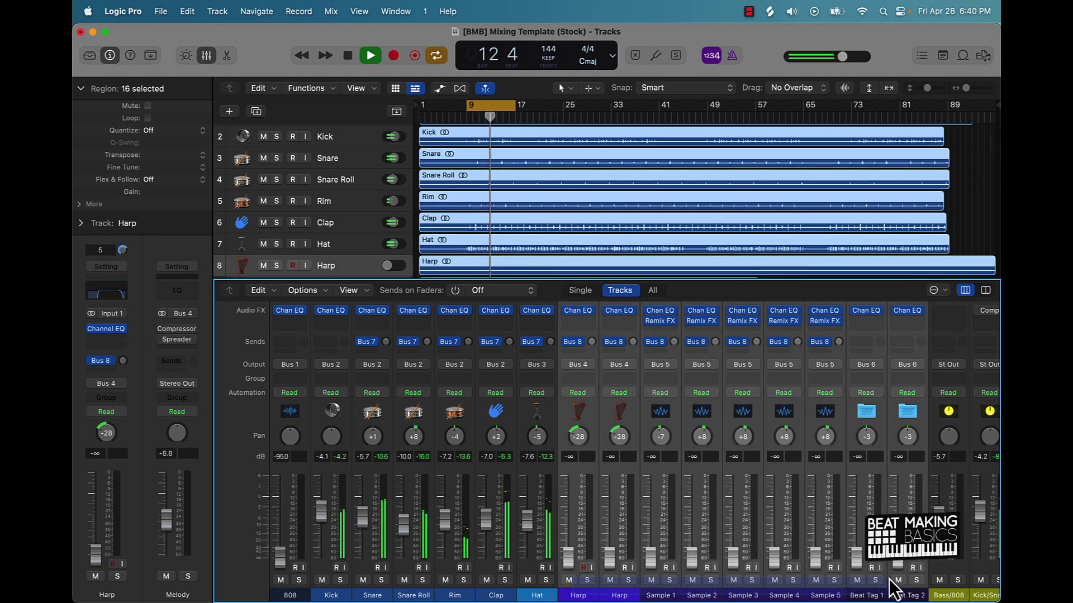
drag(816, 565, 817, 525)
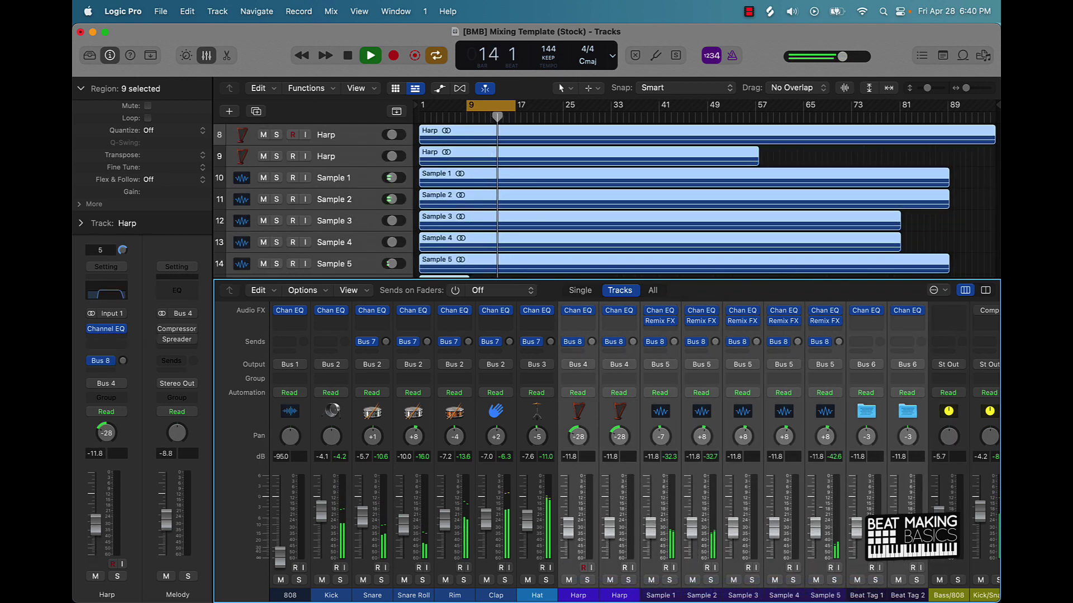
click(656, 593)
shift+click(701, 594)
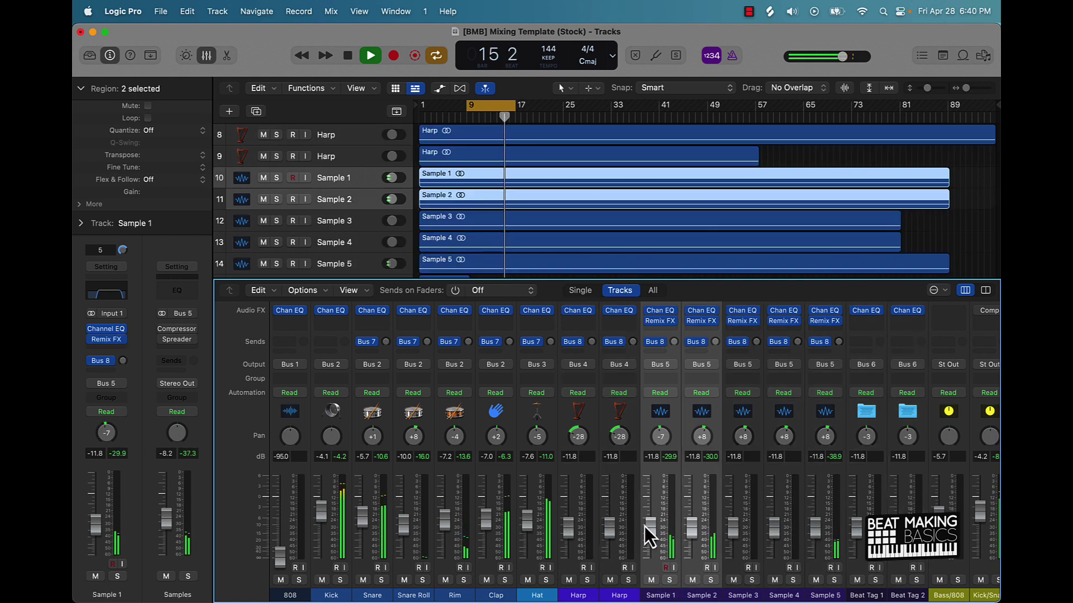
drag(650, 529, 650, 511)
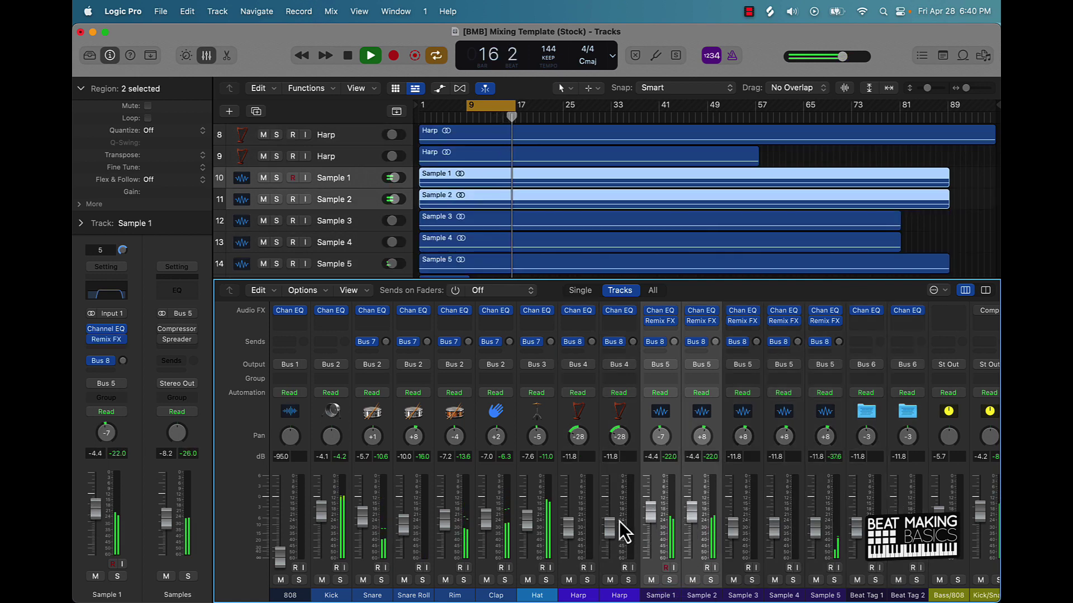
drag(816, 525, 815, 509)
Step: Set Sample 3, Sample 4 and both Harps to -5.1 dB and the 808 to 0.2 dB
click(779, 563)
shift+click(752, 570)
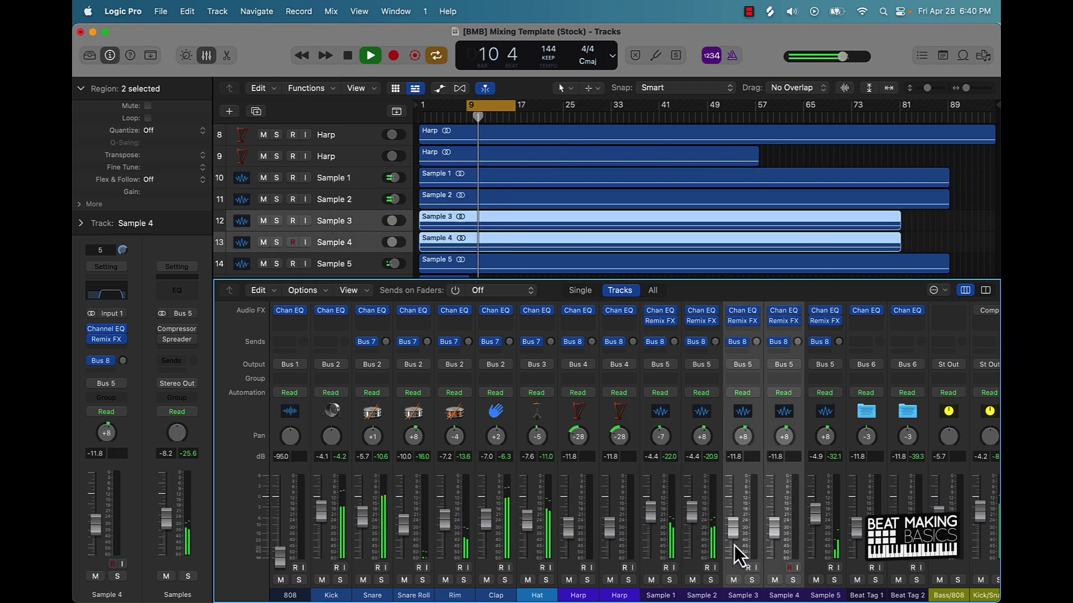
drag(733, 530, 733, 514)
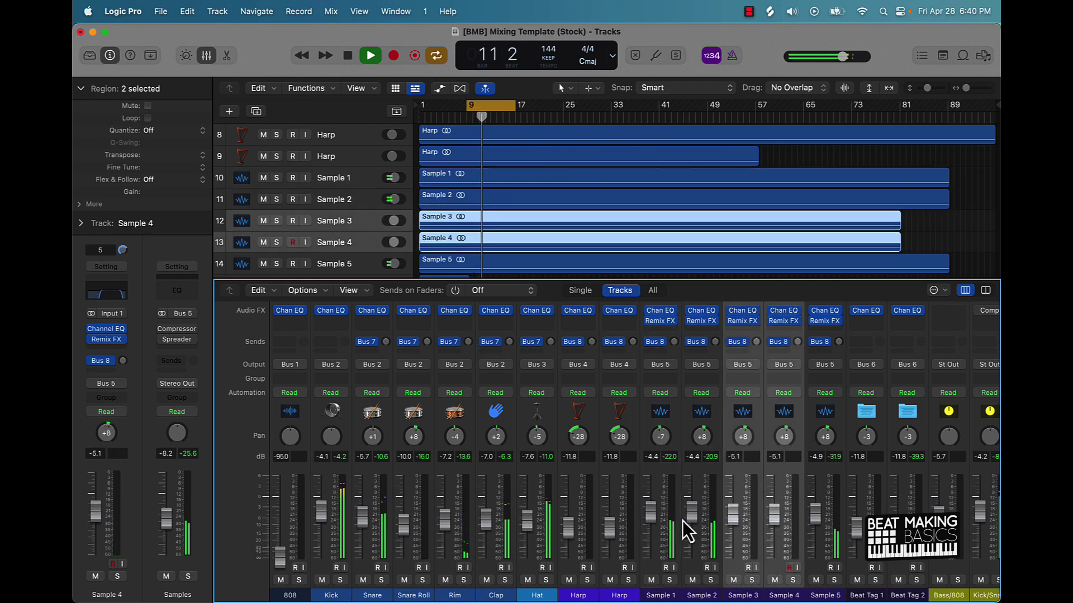
click(611, 572)
shift+click(570, 570)
drag(568, 528, 568, 515)
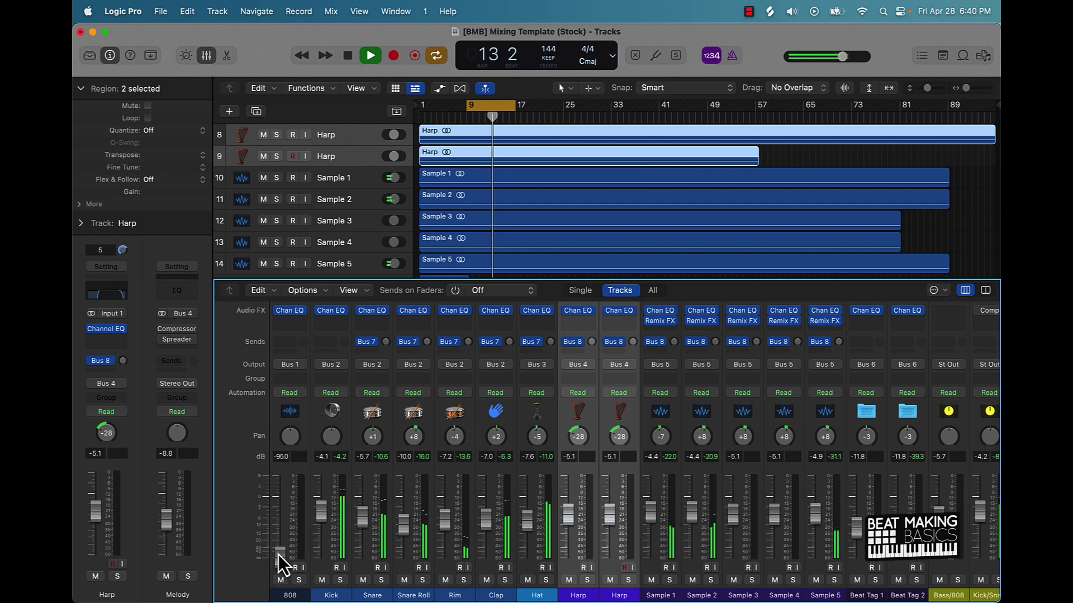
drag(279, 555, 279, 495)
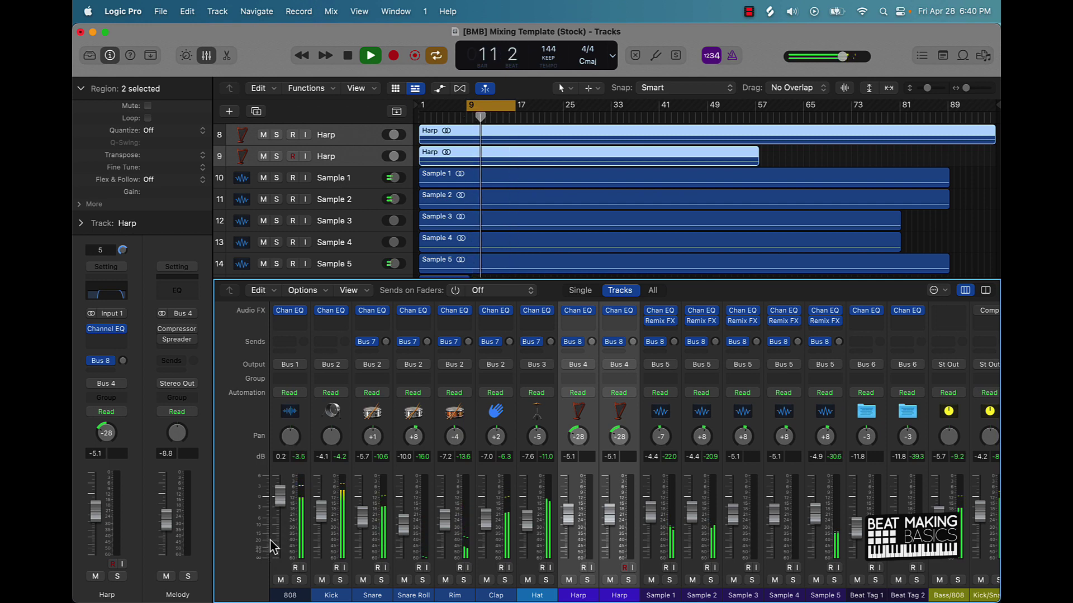
Step: Select the second Harp channel, stop playback, then select the Bass/808 through Reverb 2 bus strips
click(610, 565)
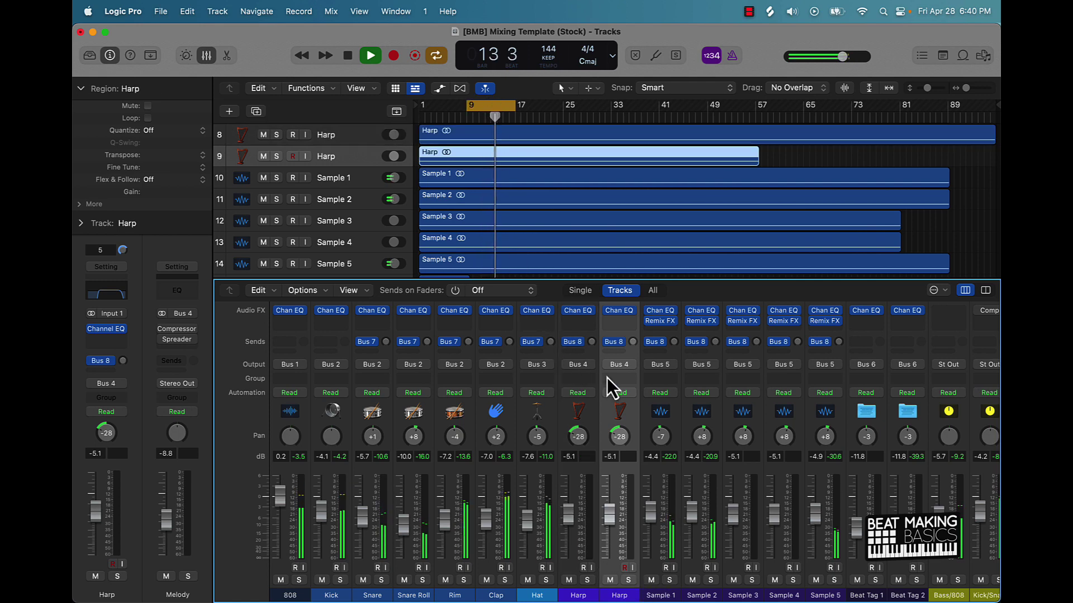
key(space)
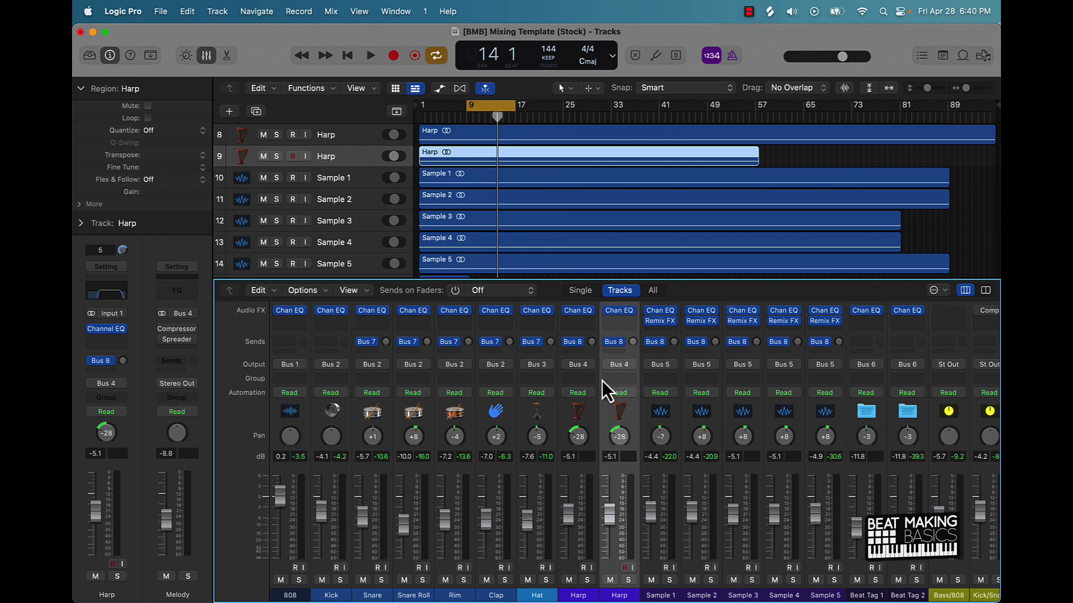
scroll(604, 381, right, 10)
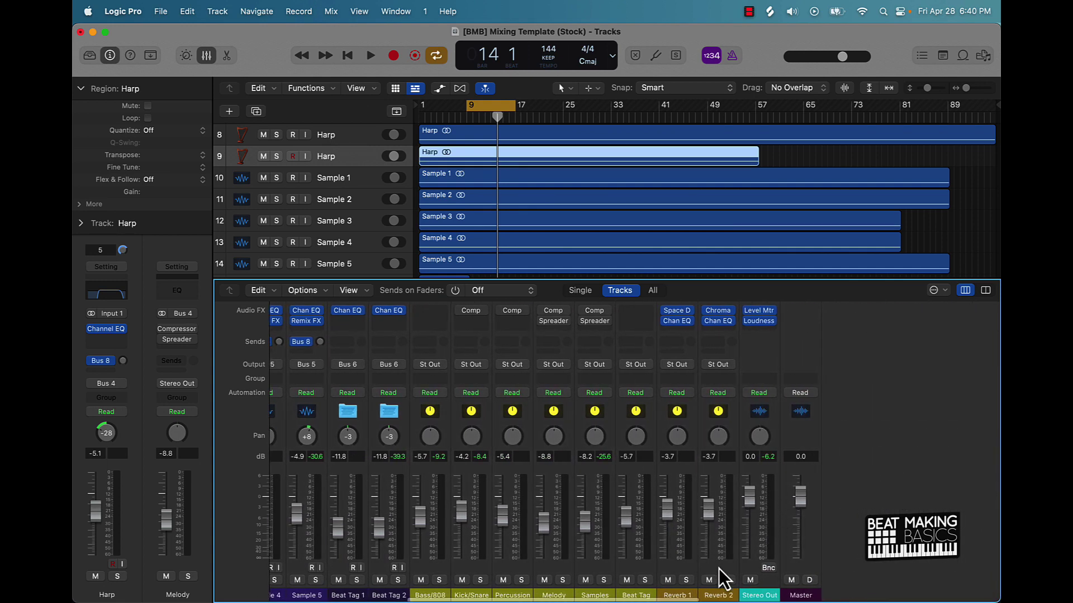
drag(720, 568, 440, 561)
Step: Play the loop through the selected bus channels and stop it again
scroll(435, 511, up, 3)
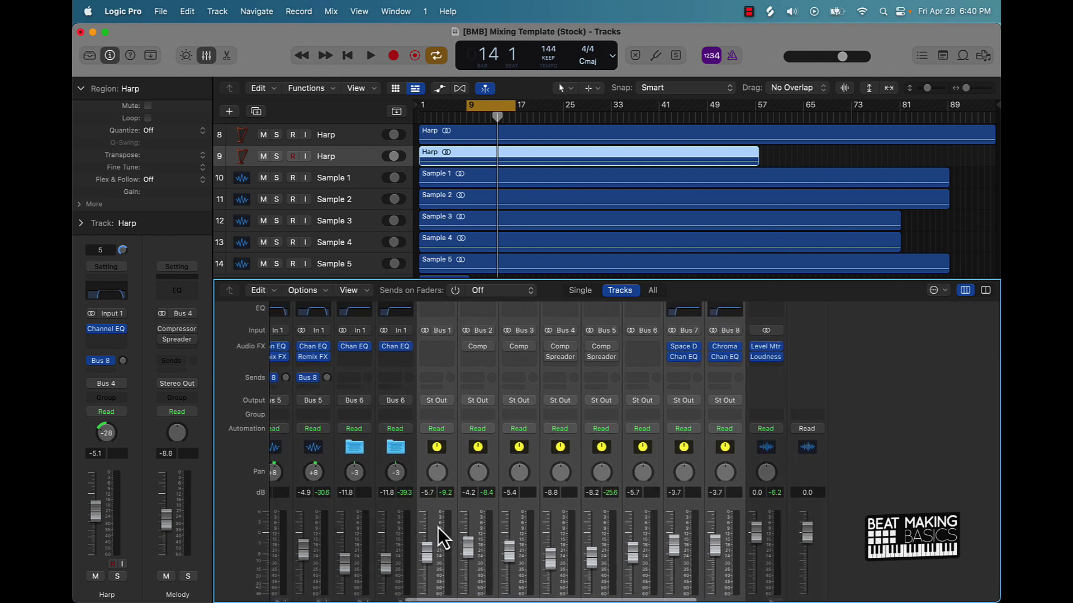
scroll(437, 536, down, 3)
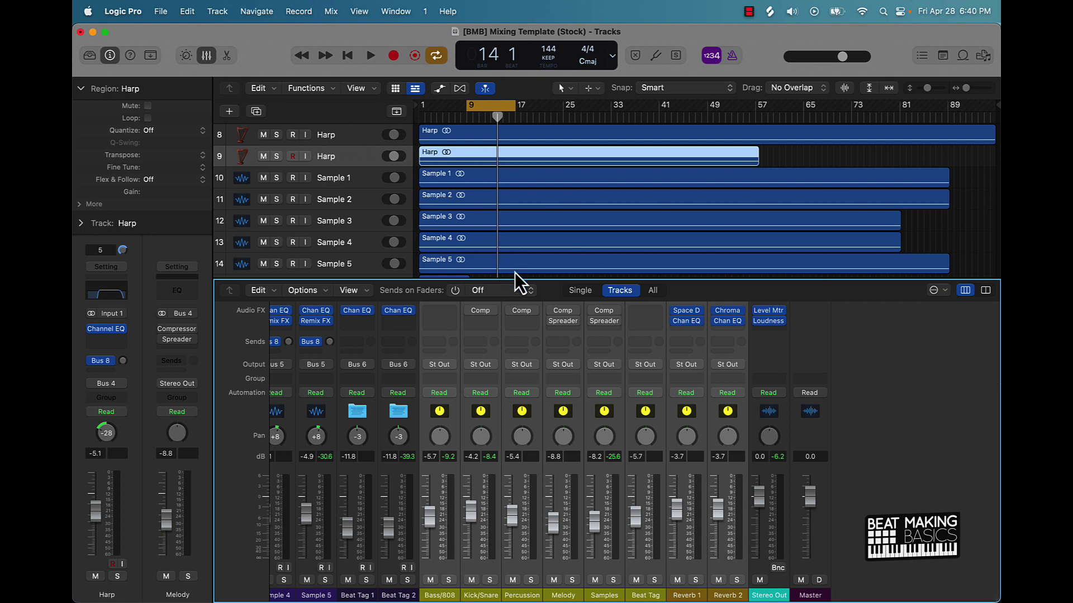
key(space)
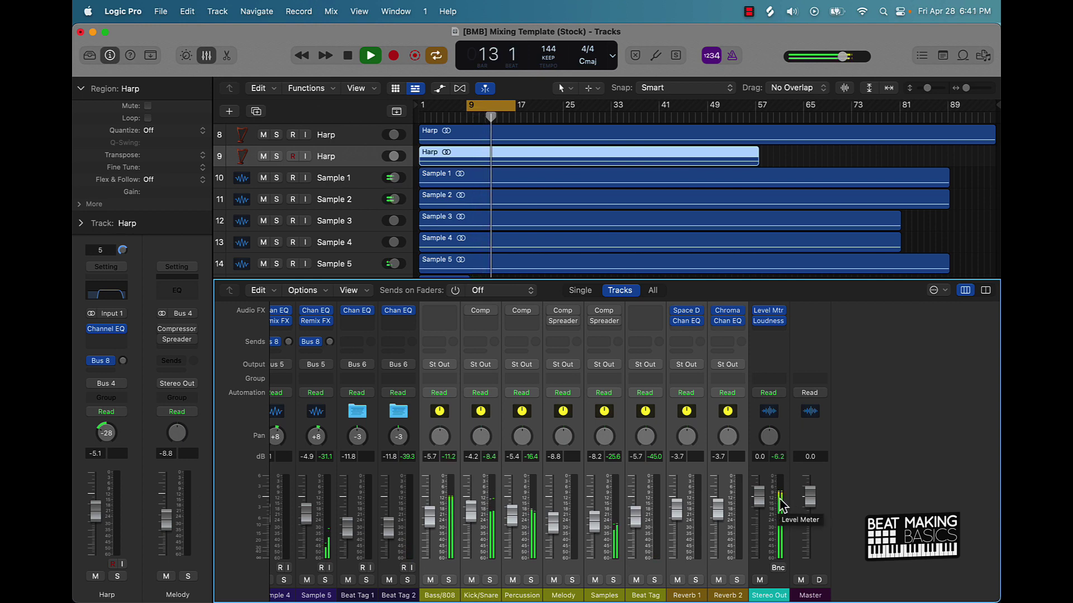
key(space)
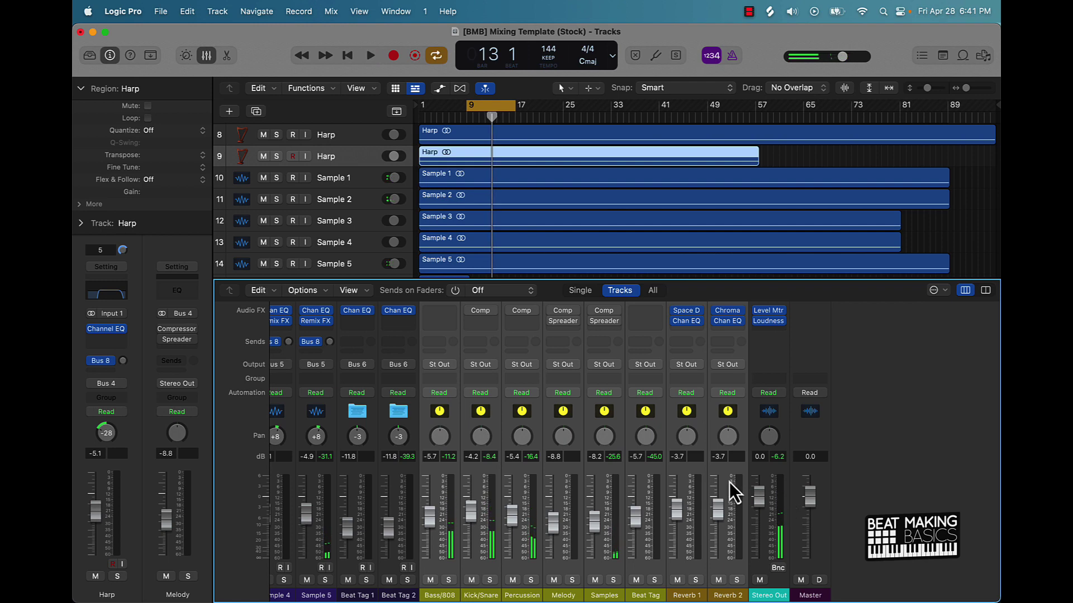
scroll(706, 477, left, 10)
scroll(697, 477, up, 5)
scroll(664, 473, left, 3)
scroll(663, 473, down, 2)
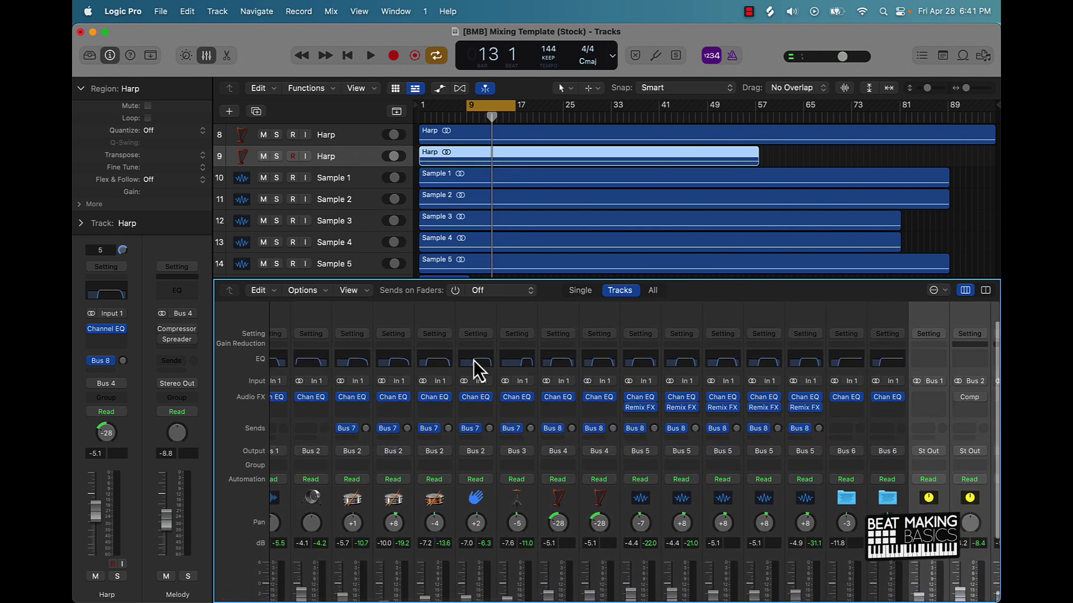
scroll(499, 374, left, 3)
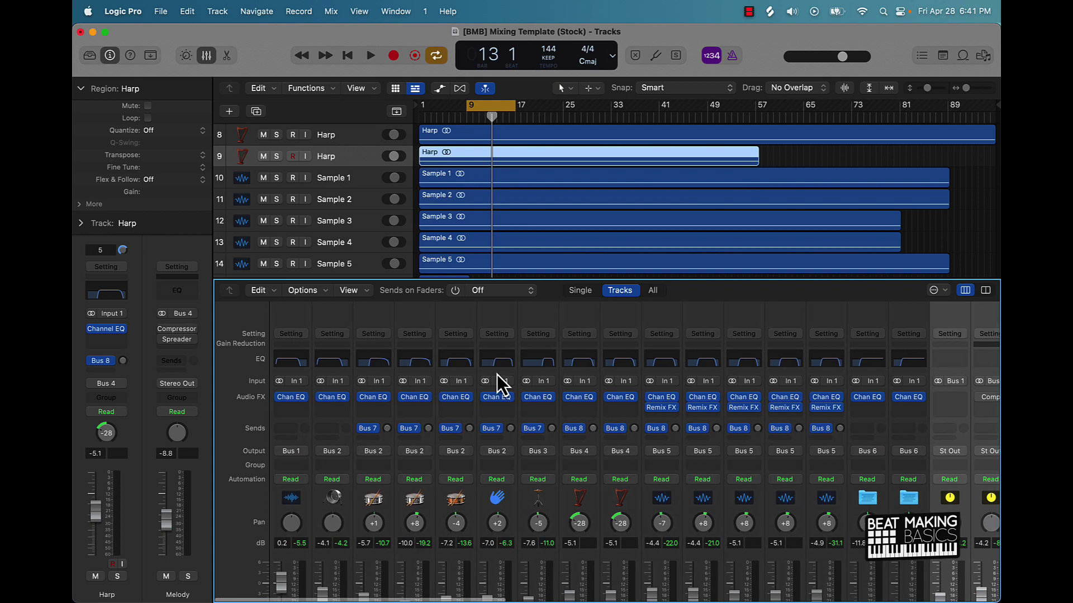
double_click(538, 361)
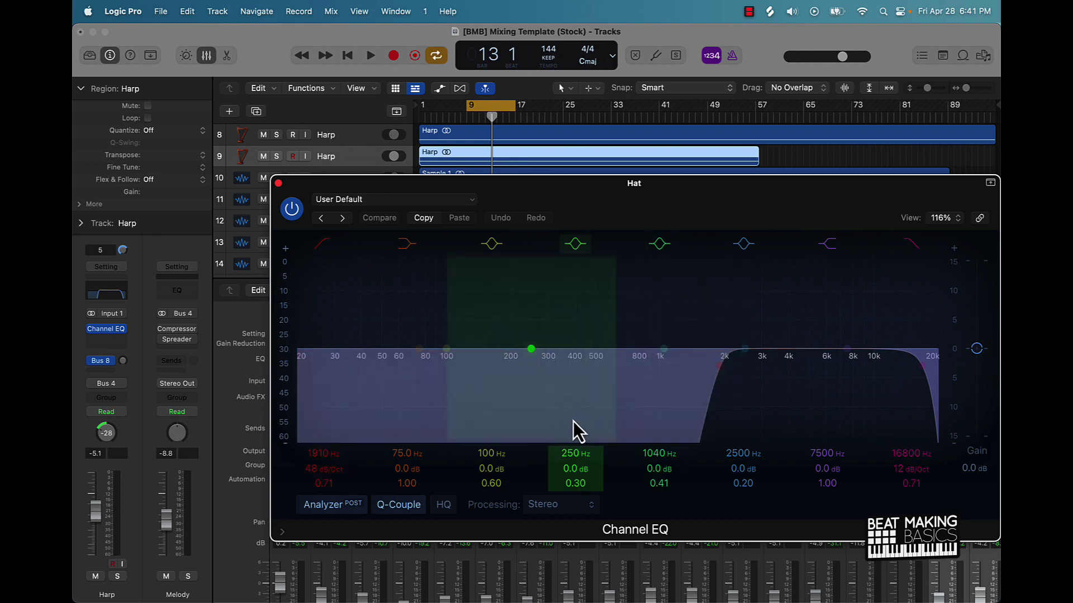
click(278, 182)
Step: Switch the Melody and Samples bus Spreaders and the Kick/Snare bus compressor back on
scroll(614, 430, down, 5)
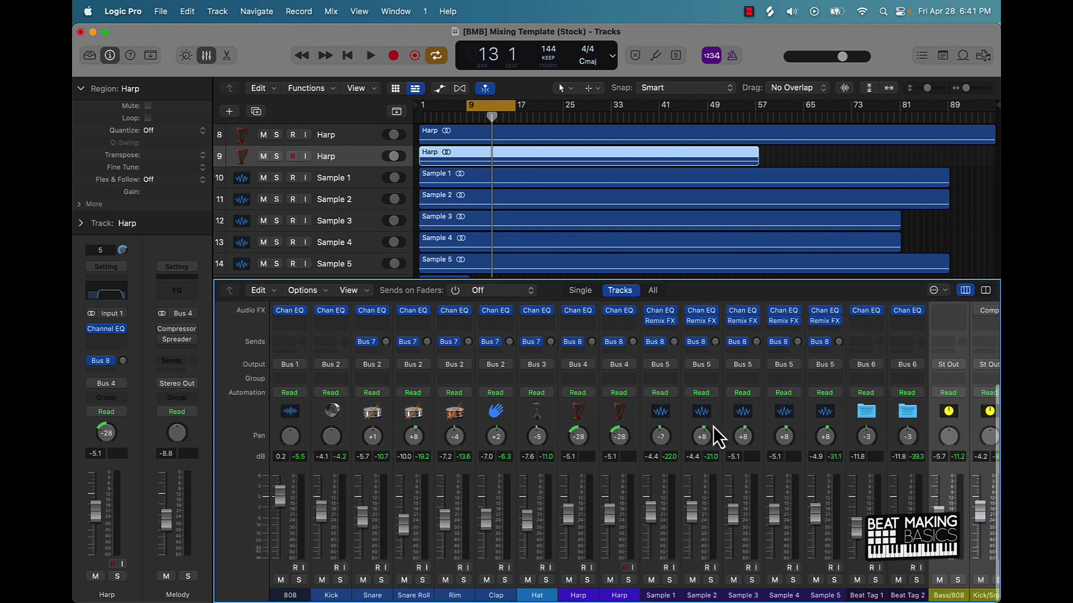
scroll(729, 428, right, 10)
scroll(739, 439, up, 5)
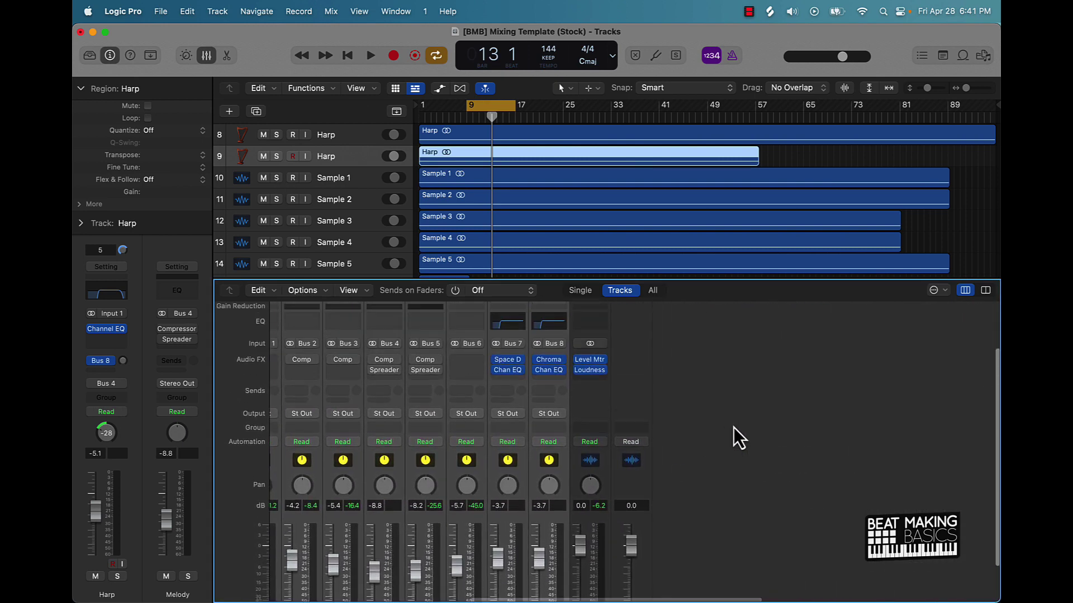
scroll(740, 436, left, 4)
scroll(738, 435, left, 10)
scroll(723, 430, down, 2)
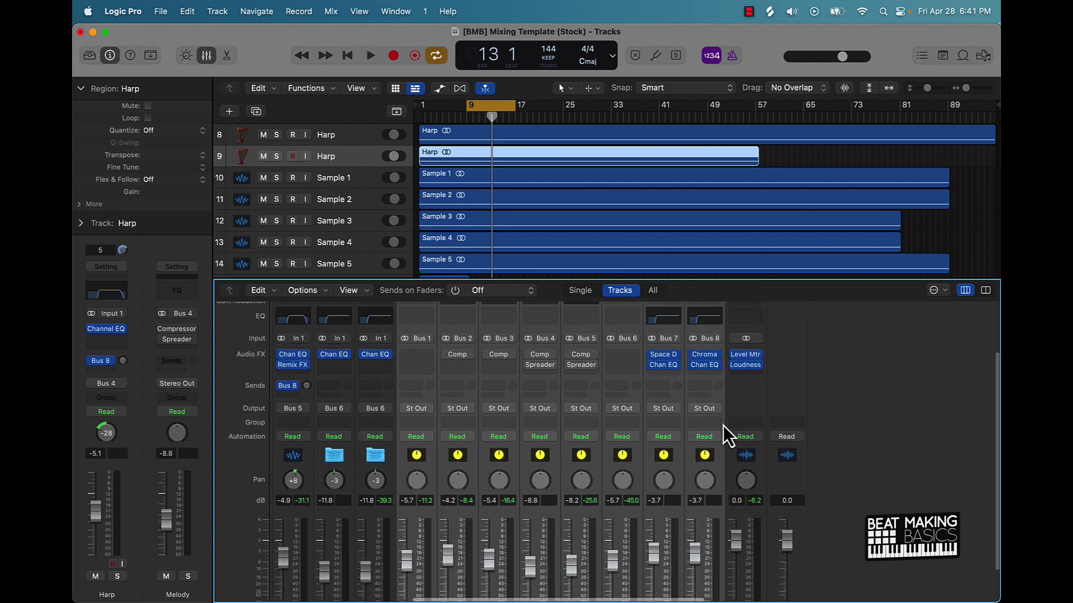
scroll(649, 430, right, 5)
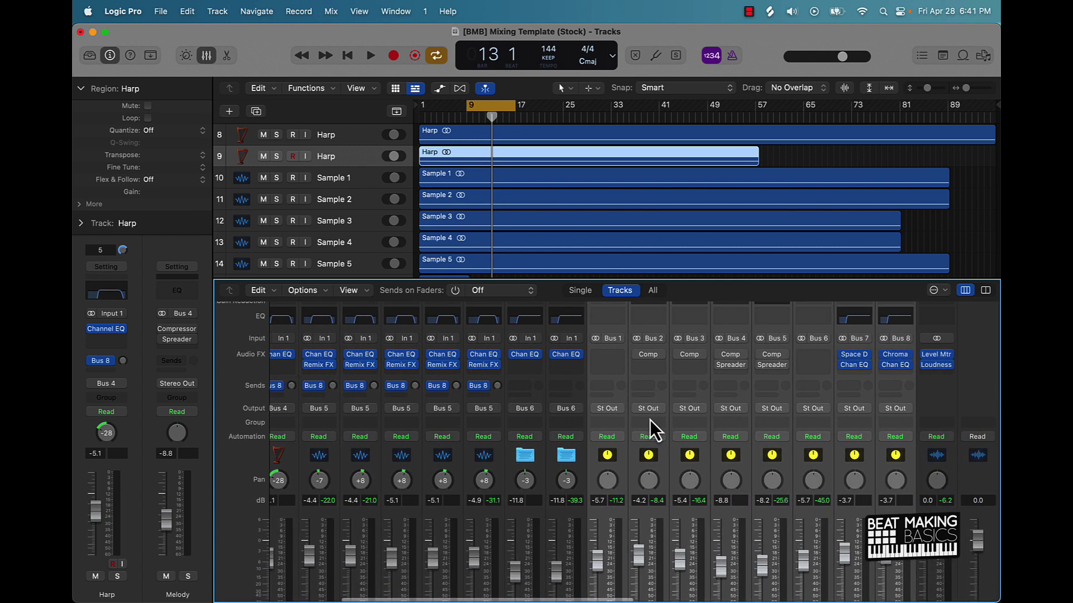
scroll(649, 433, down, 2)
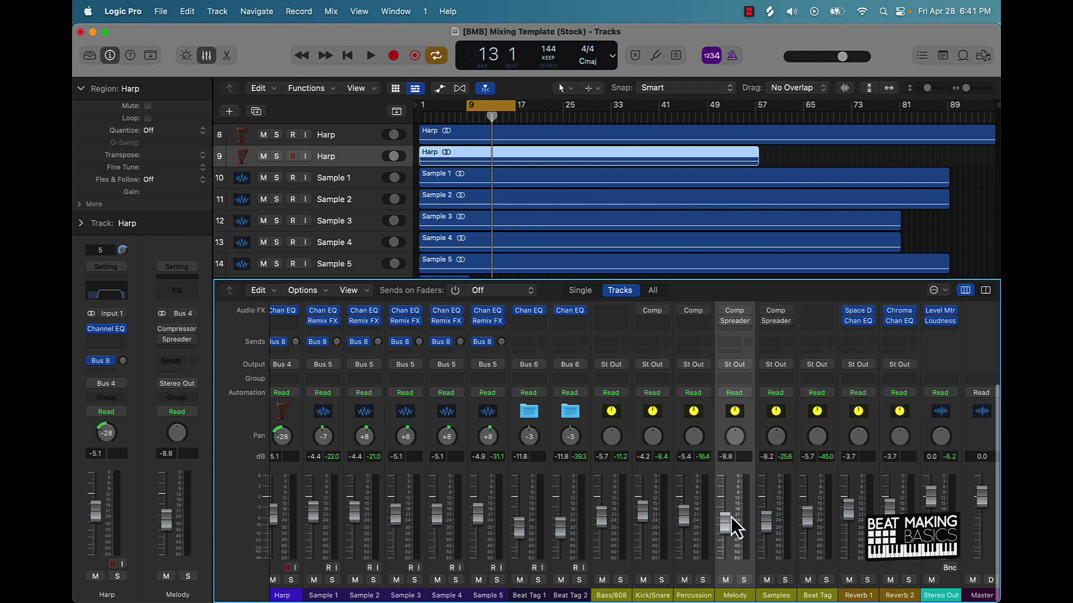
scroll(730, 517, up, 2)
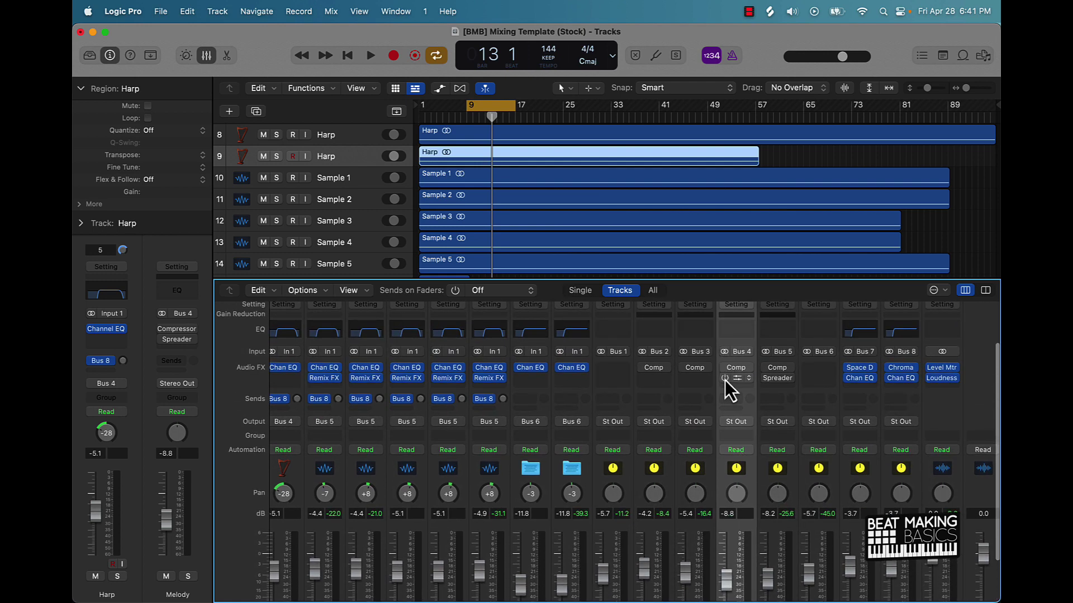
click(723, 380)
click(766, 380)
scroll(736, 467, down, 2)
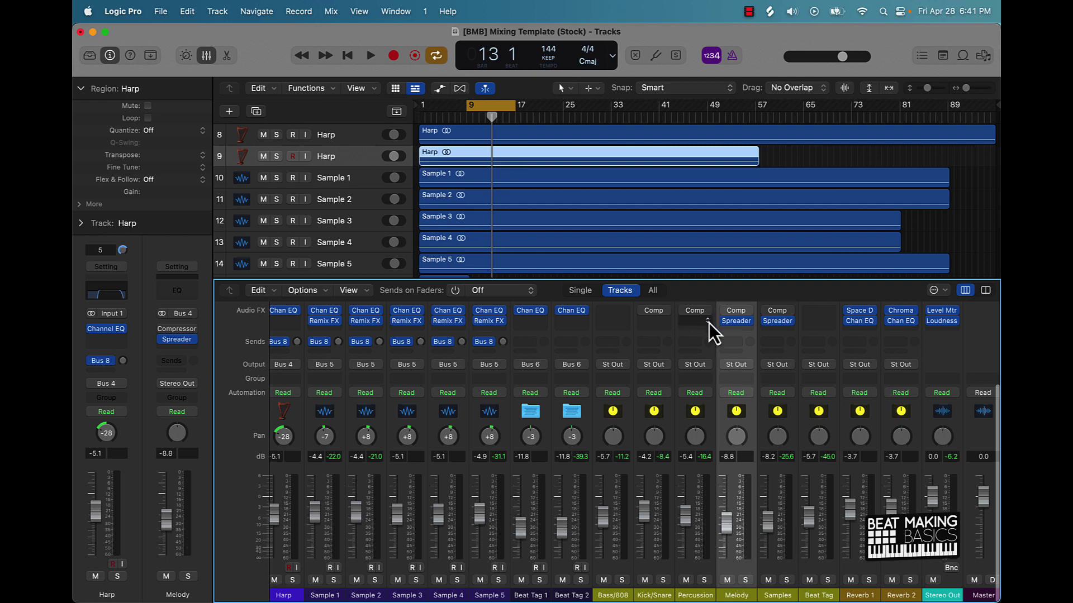
click(642, 311)
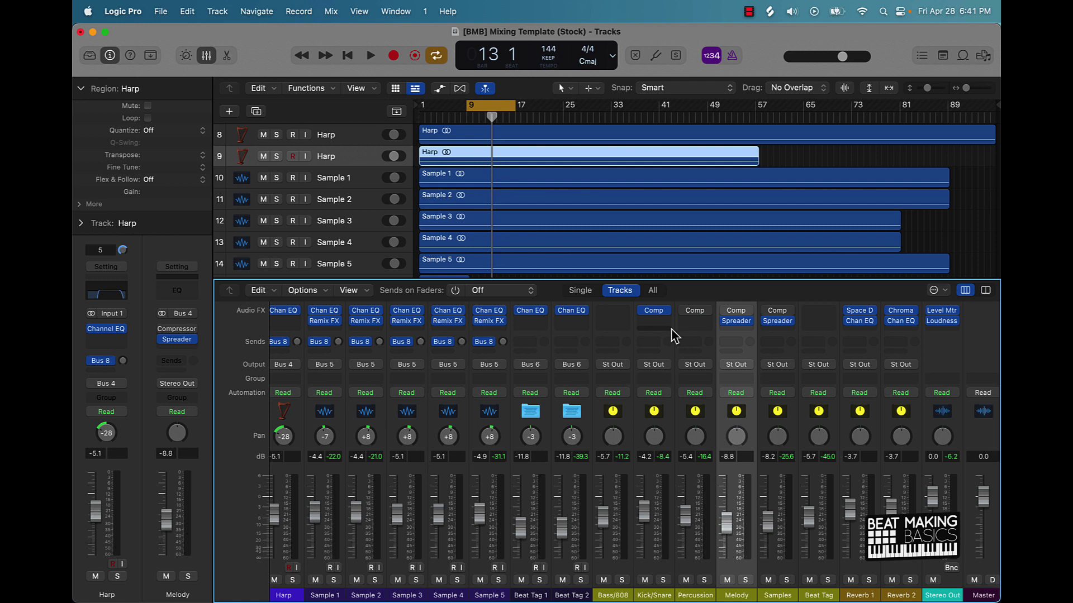
Step: Audition the mix over the bar 9 cycle, then select the Snare through Hat channel strips
key(space)
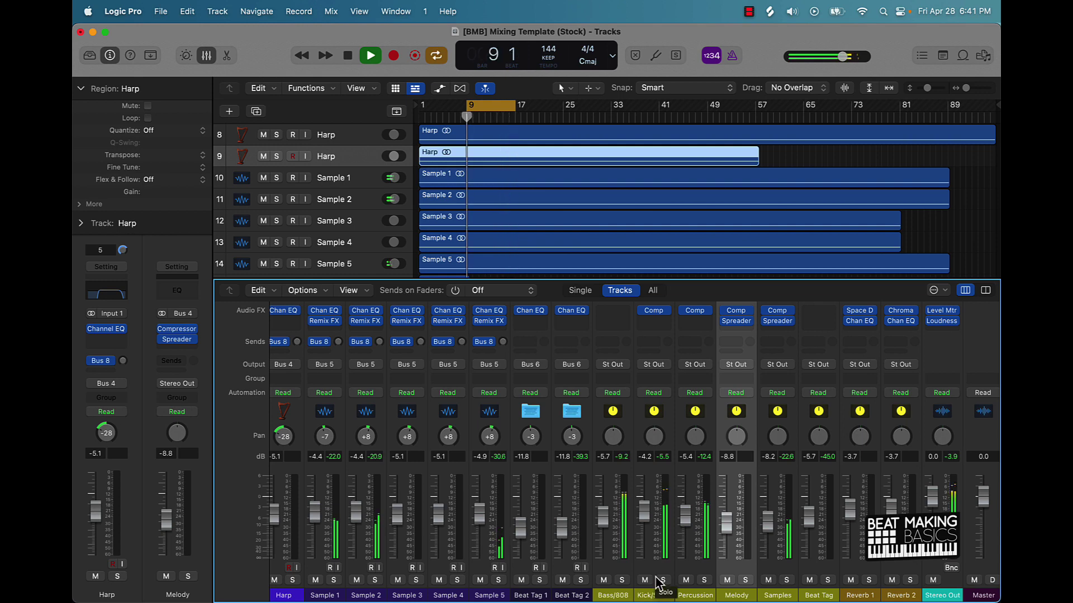
key(space)
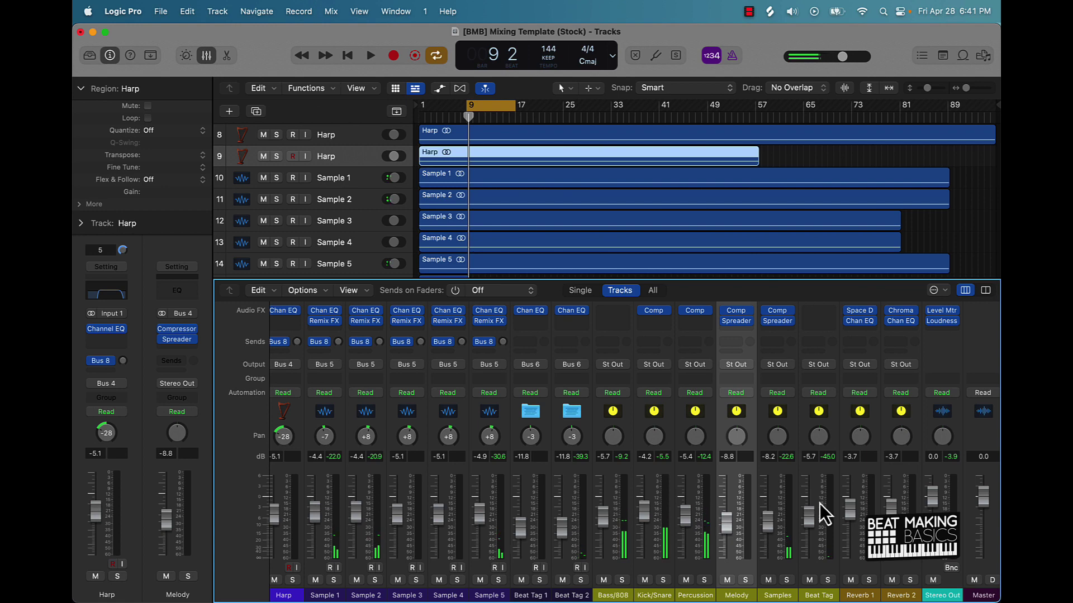
scroll(816, 504, left, 8)
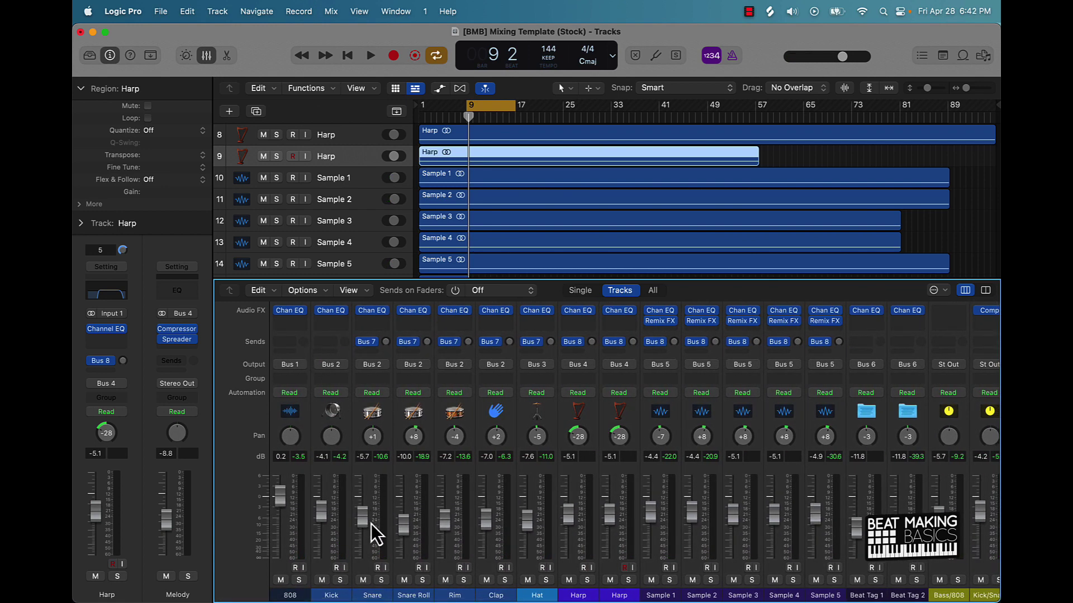
drag(364, 568, 830, 573)
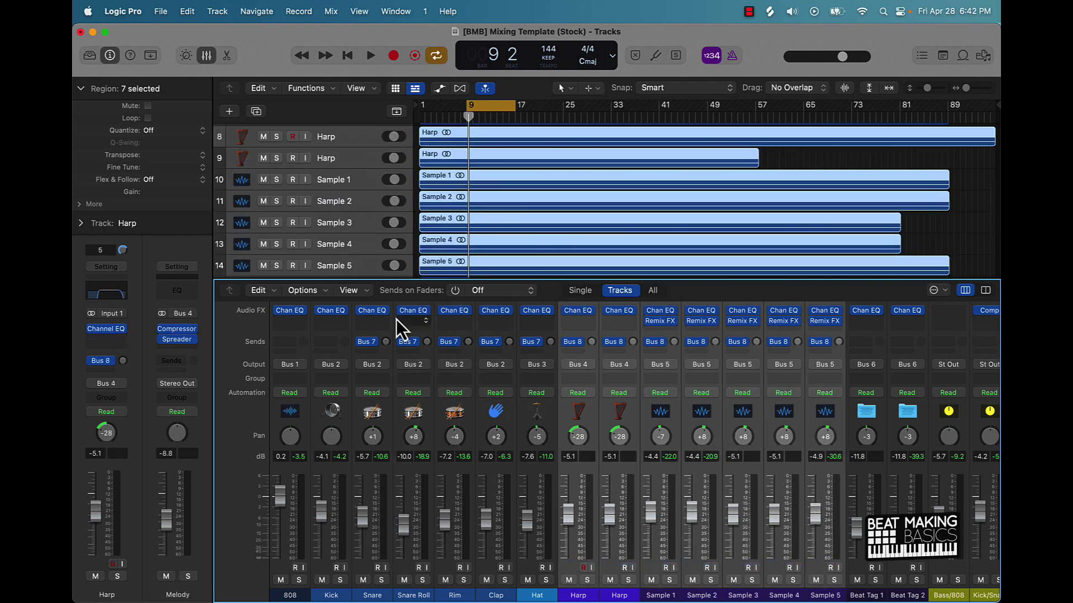
drag(360, 468, 538, 452)
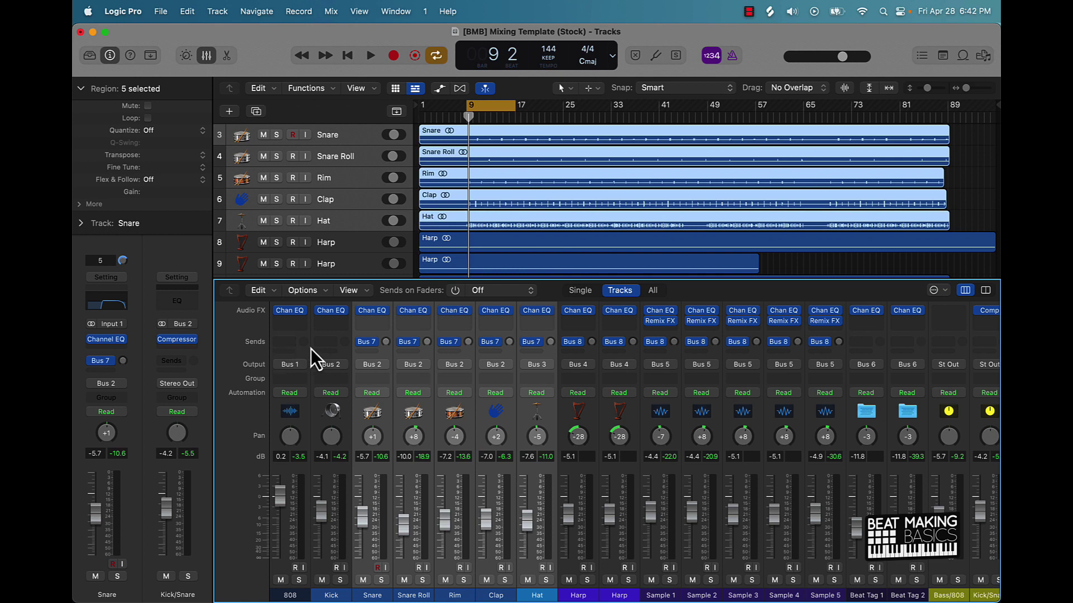
Step: Open Reverb 1's Space Designer settings and close them again
scroll(769, 440, right, 8)
click(836, 579)
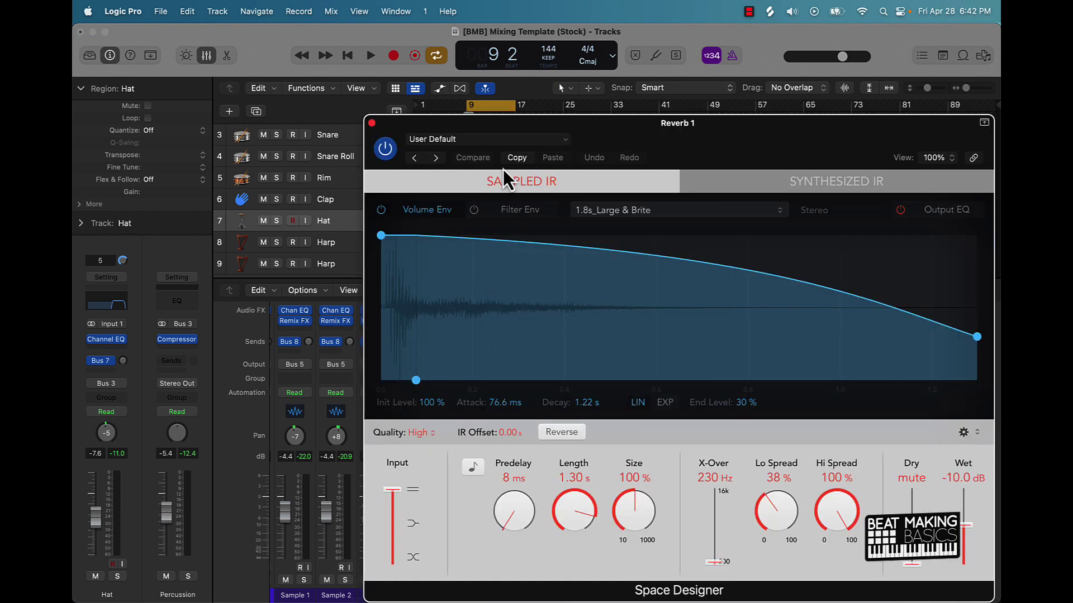
click(372, 124)
Step: Set the Hat channel's Bus 7 reverb send to -14.9 dB, checking it during playback
scroll(693, 402, left, 8)
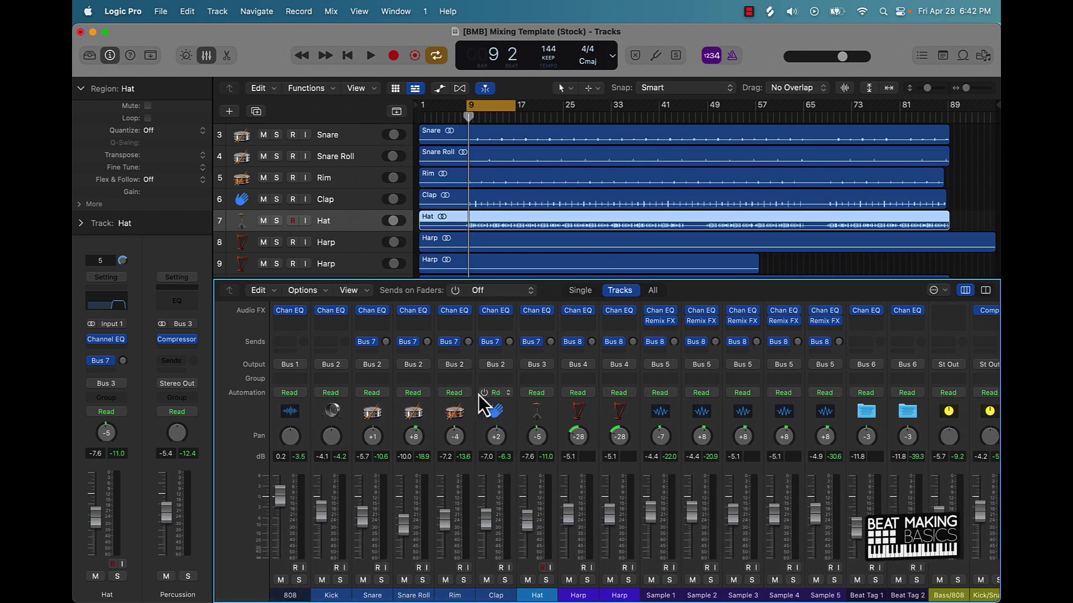
click(539, 452)
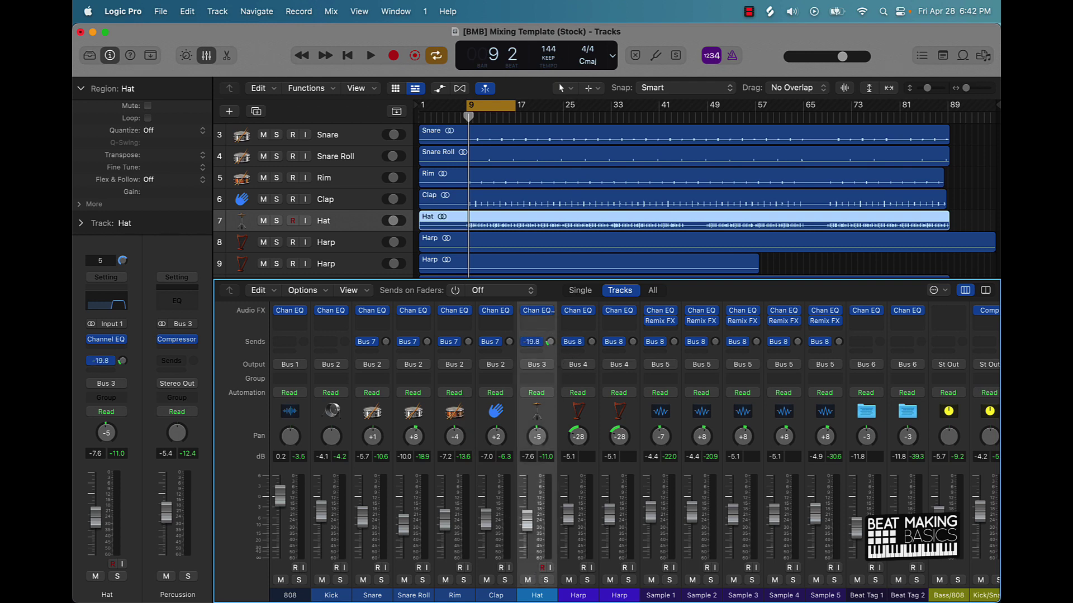
key(space)
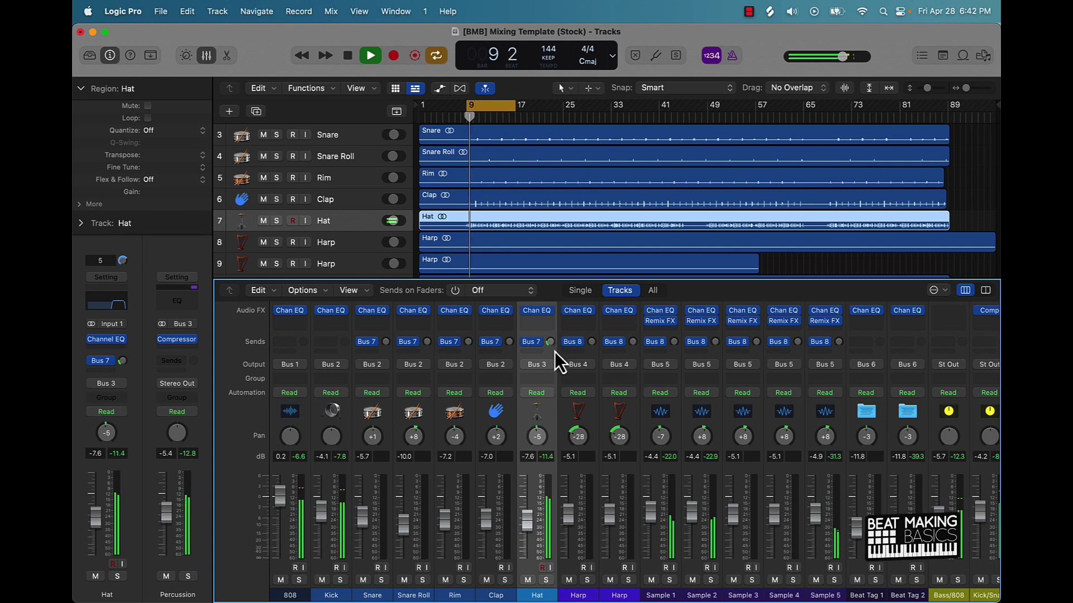
drag(550, 341, 551, 341)
key(space)
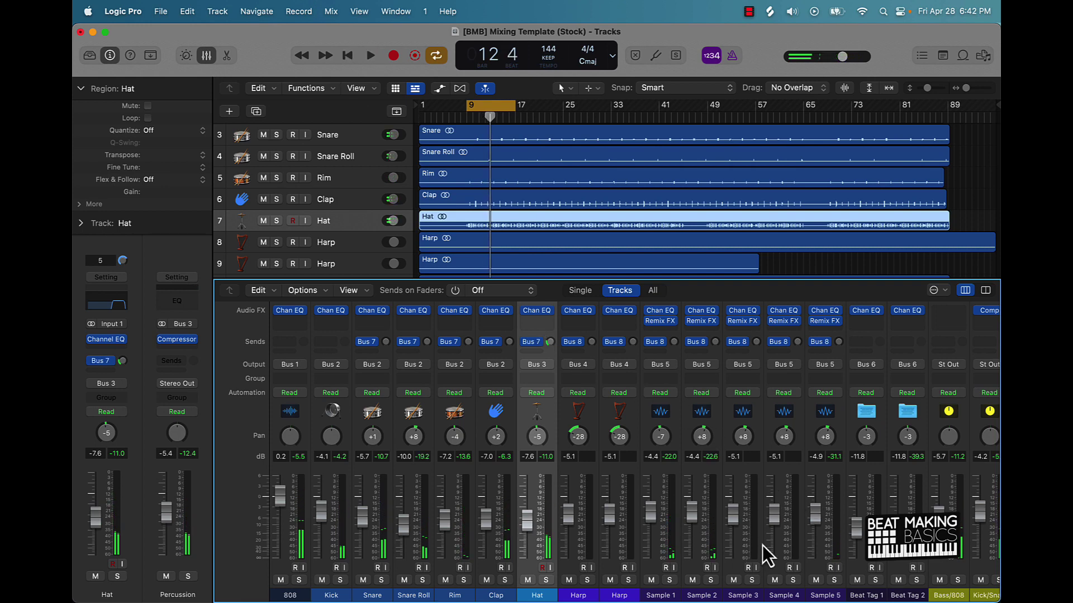
Step: Select the Harp through Sample 5 channel strips
scroll(762, 545, right, 10)
scroll(806, 484, left, 5)
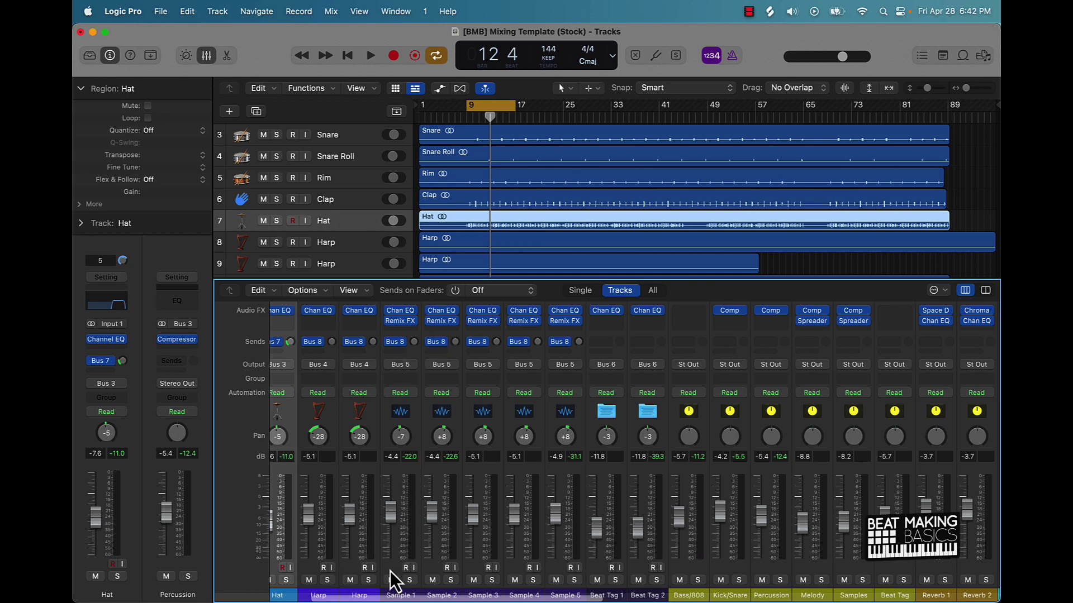
drag(312, 570, 575, 561)
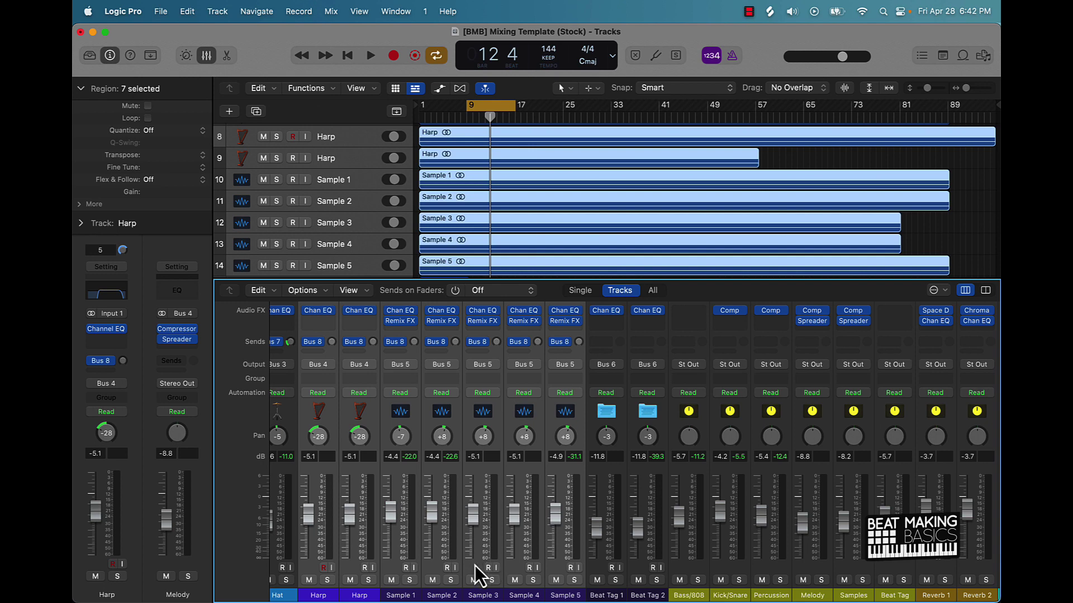
Step: Select Sample 3, audition the samples, then open Reverb 1's Space Designer with 1.8s_Large & Brite
click(475, 566)
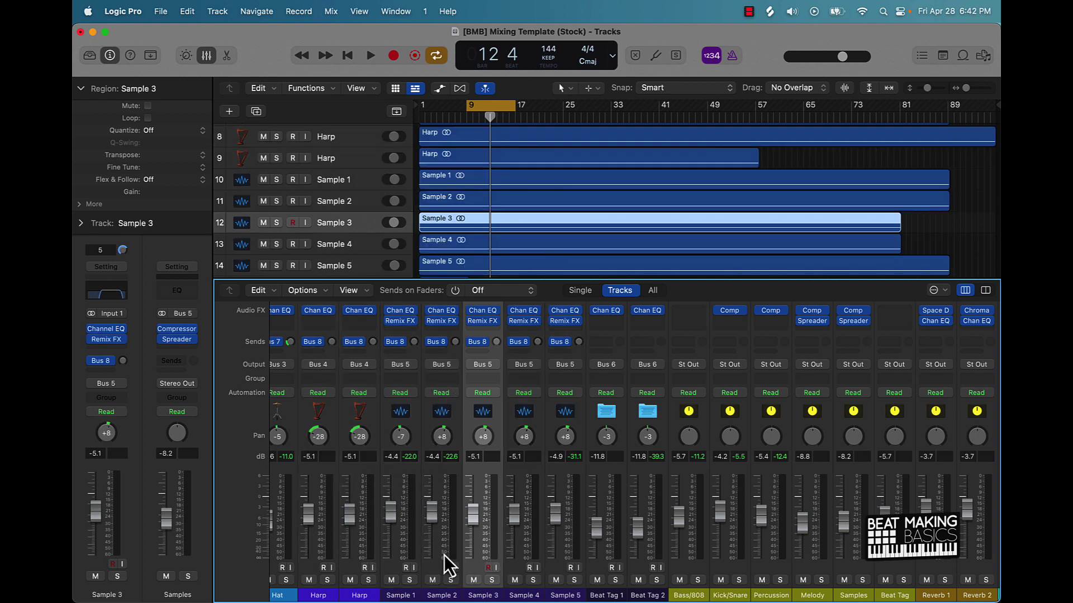
key(space)
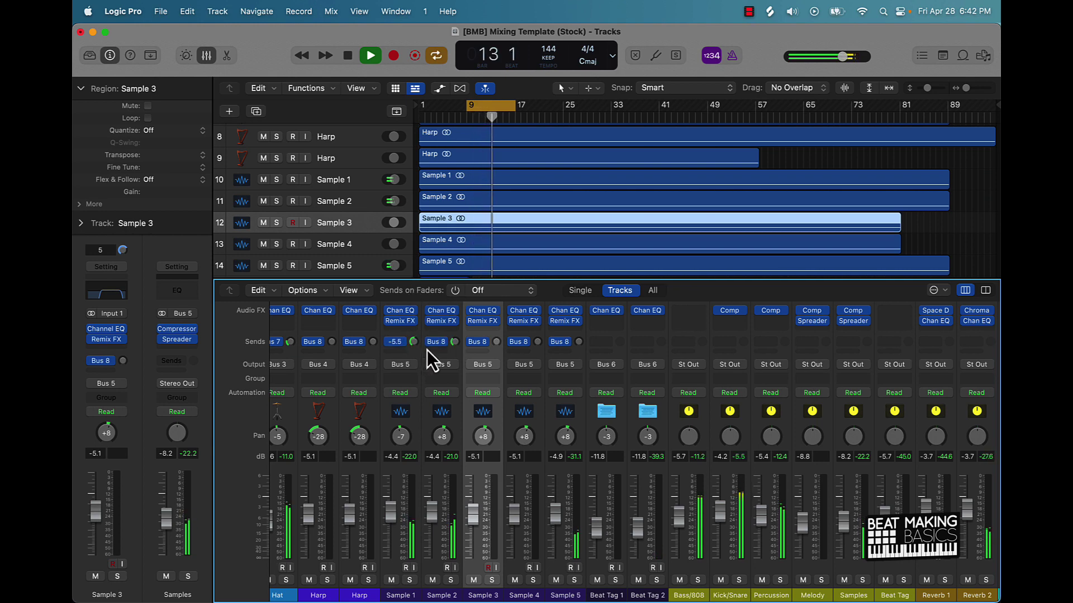
key(space)
scroll(765, 477, right, 5)
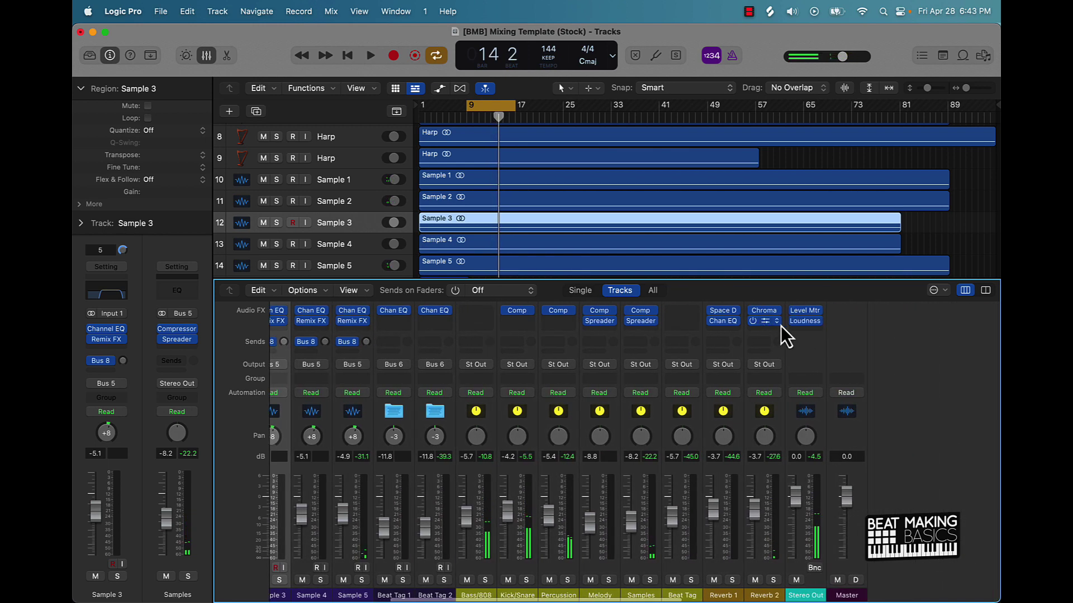
click(726, 313)
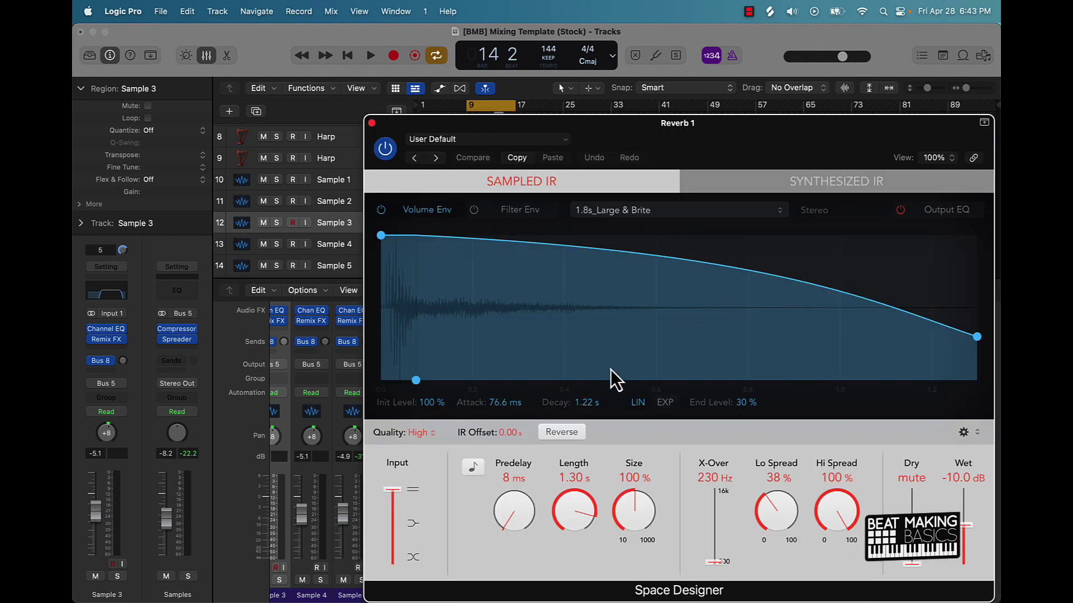
click(372, 123)
scroll(411, 435, left, 5)
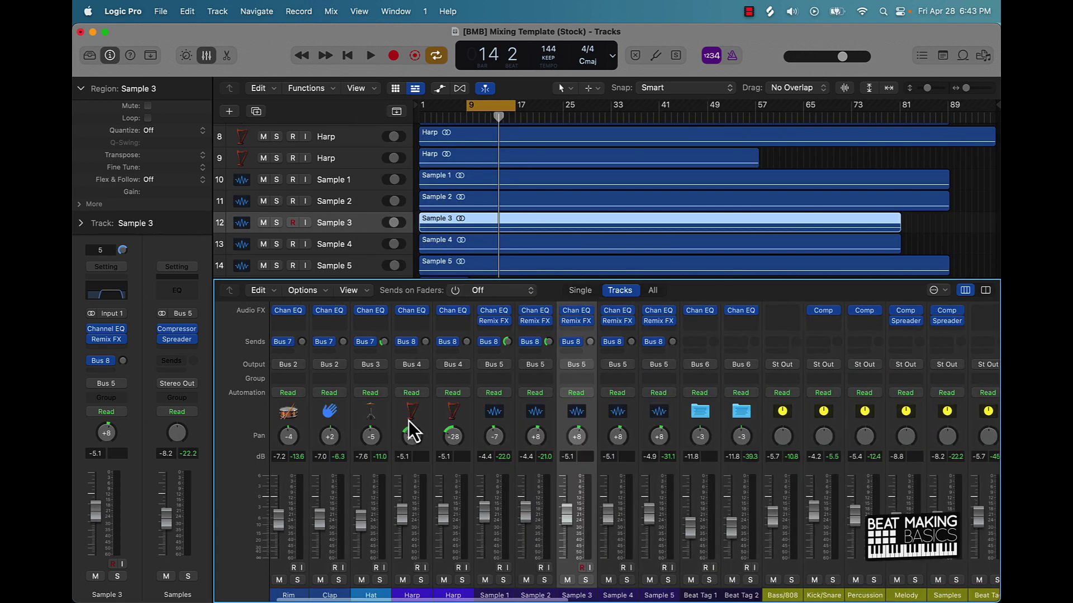
scroll(412, 431, left, 2)
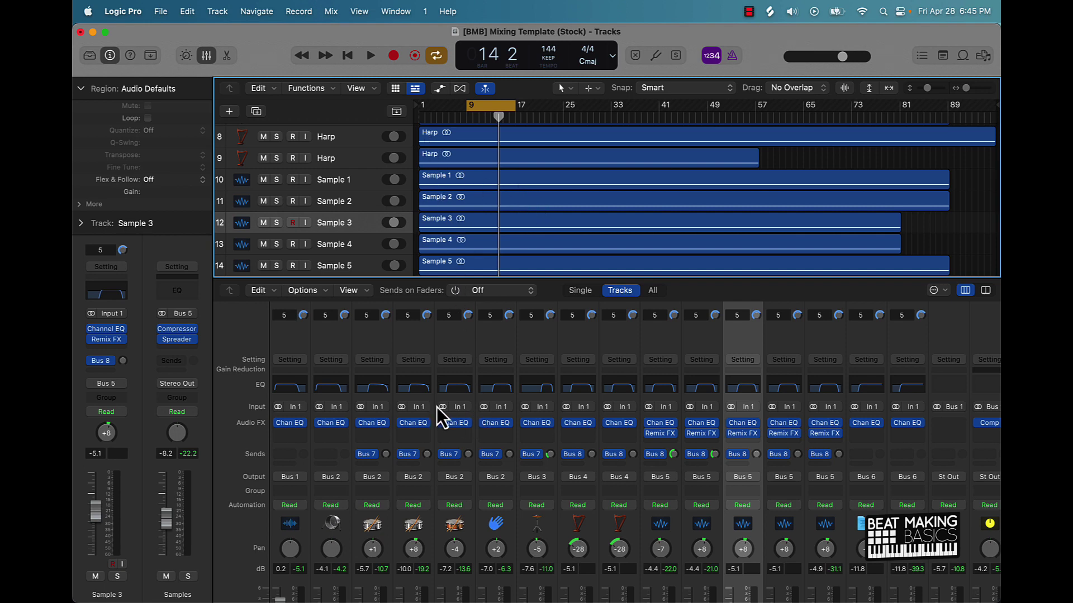
click(131, 11)
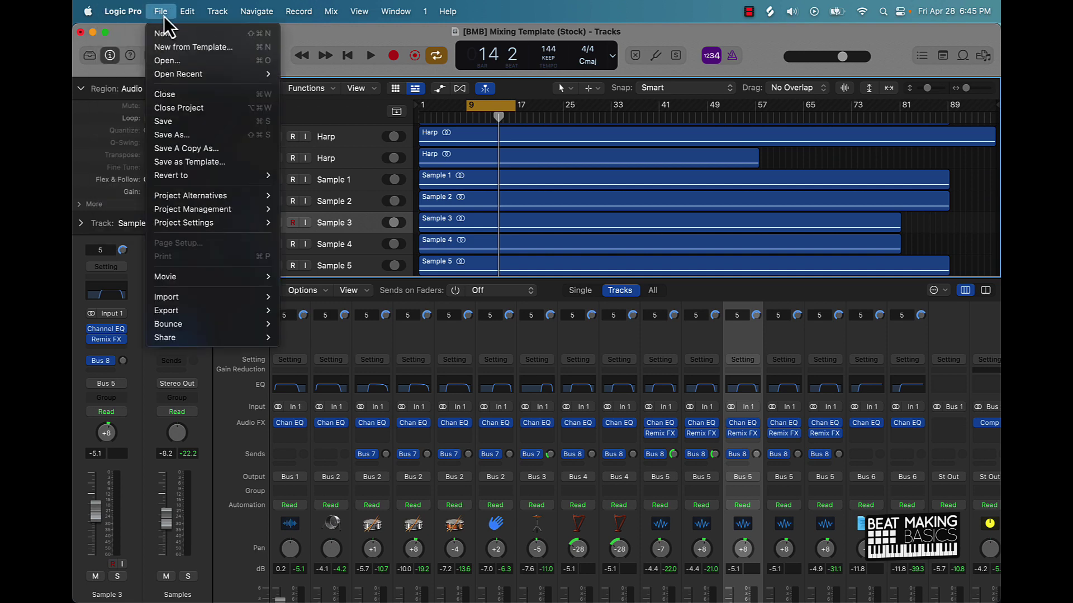
click(204, 163)
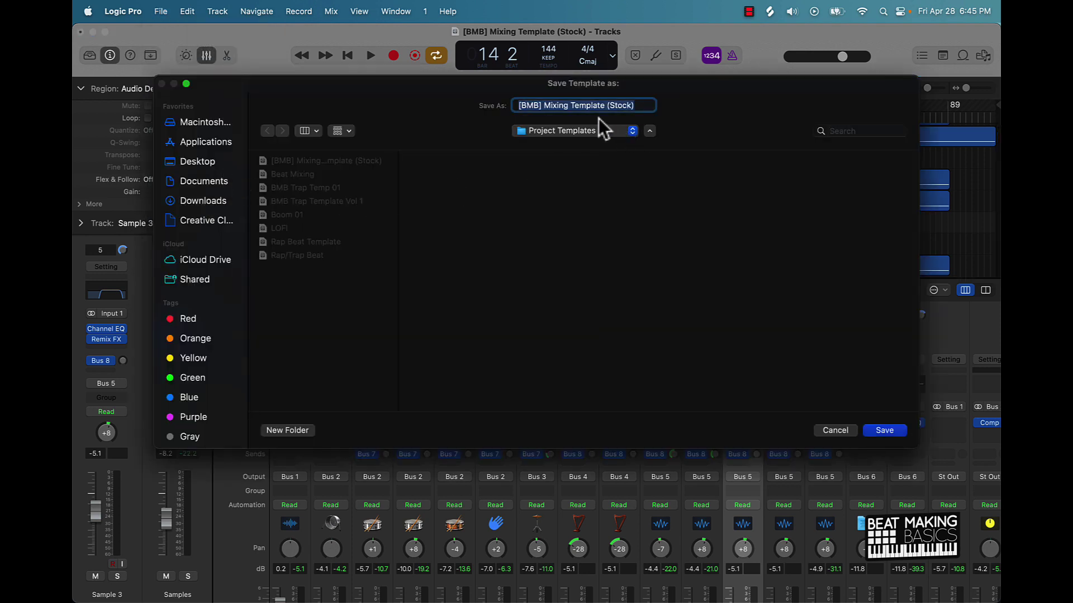
click(636, 105)
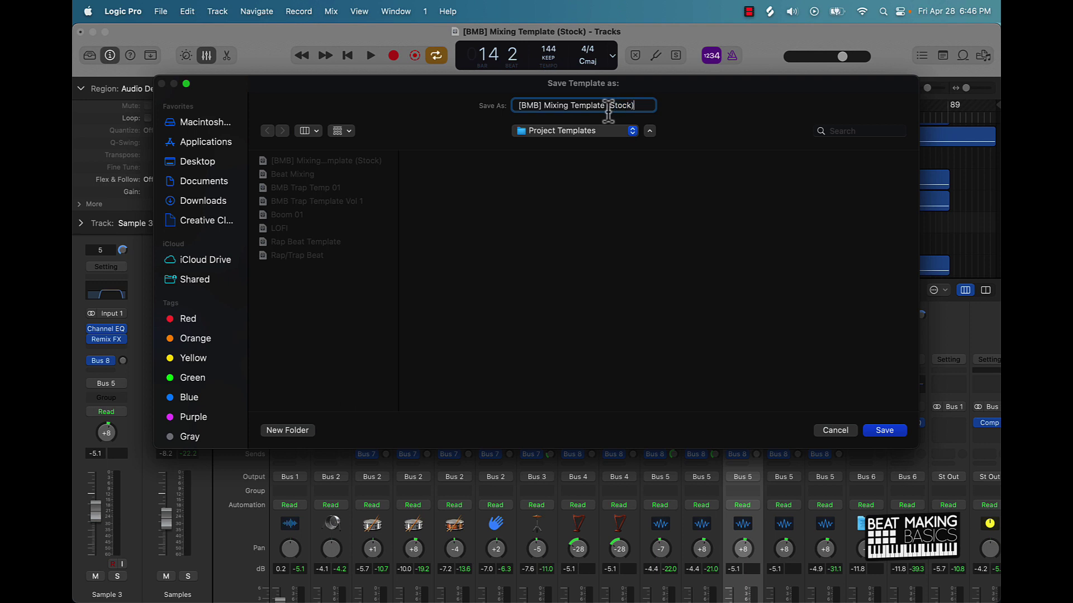
key(BackSpace)
key(BackSpace)
key(BackSpace)
key(BackSpace)
key(BackSpace)
key(BackSpace)
key(BackSpace)
key(BackSpace)
click(851, 433)
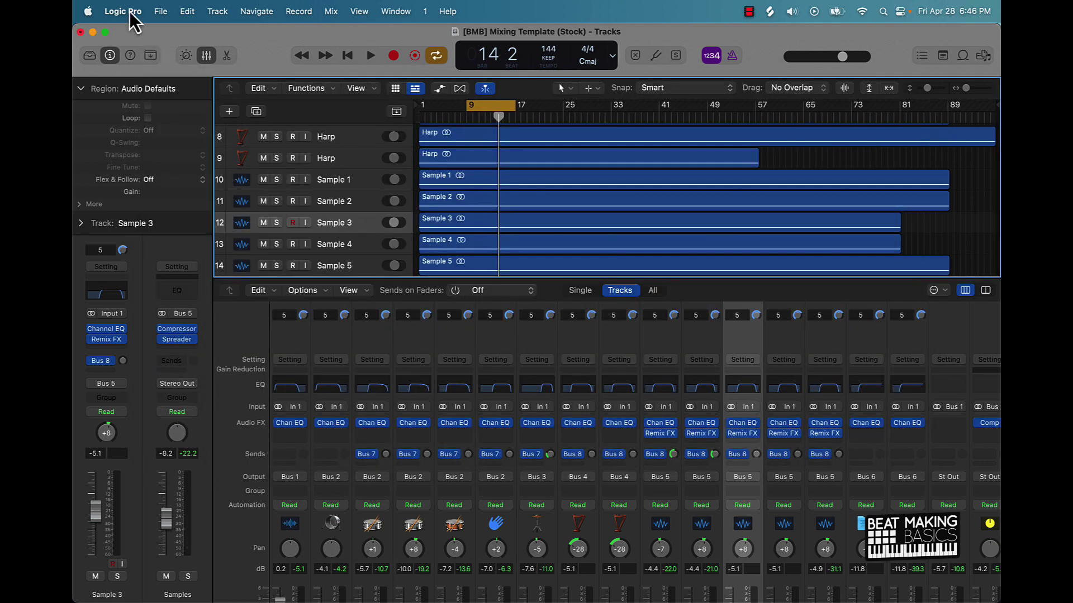
click(157, 12)
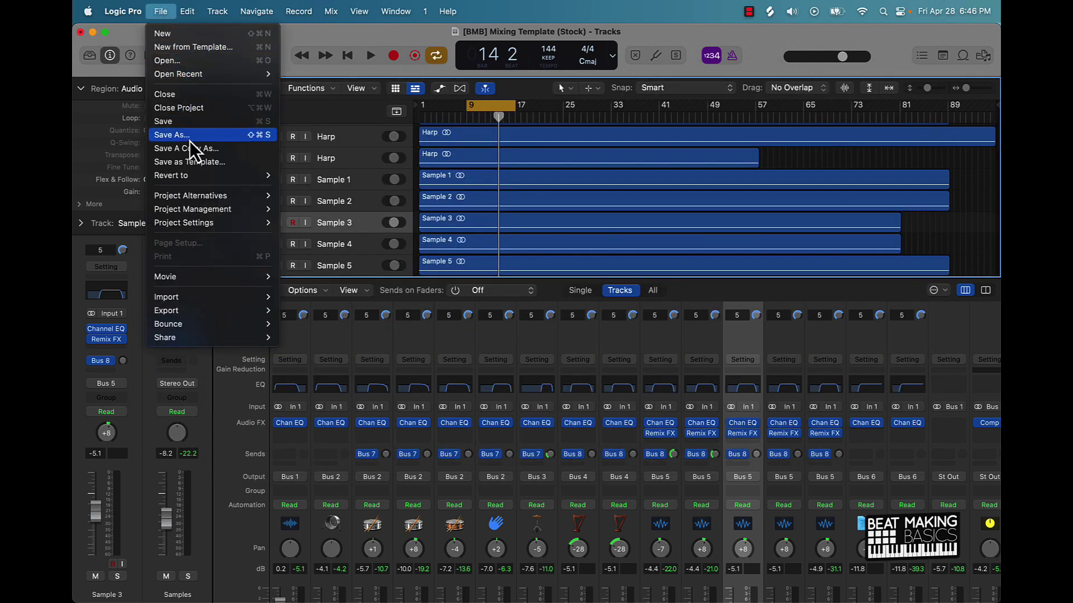
click(209, 49)
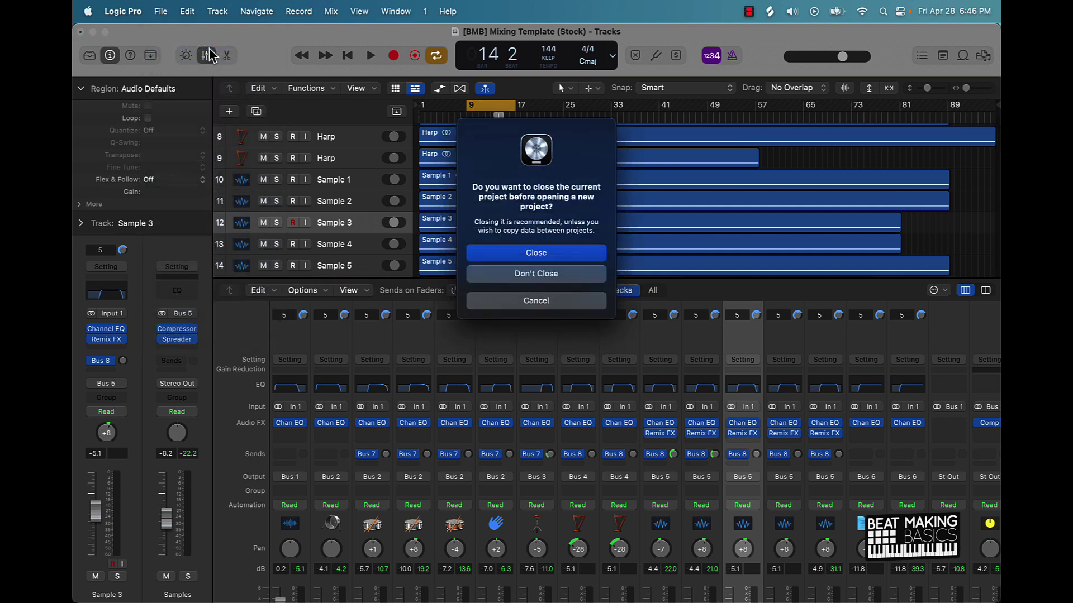
click(545, 273)
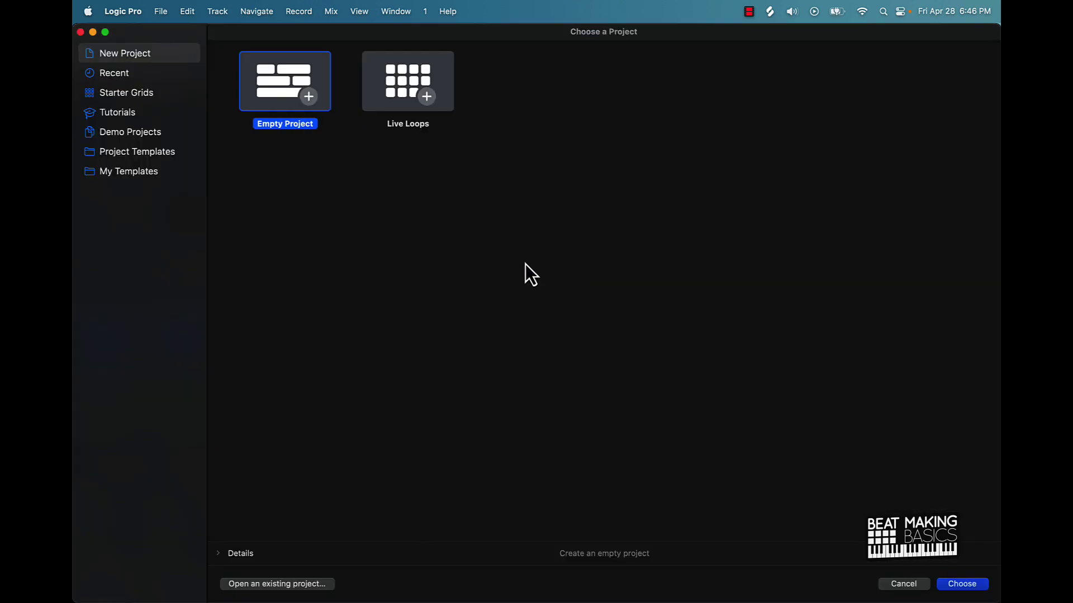
click(126, 172)
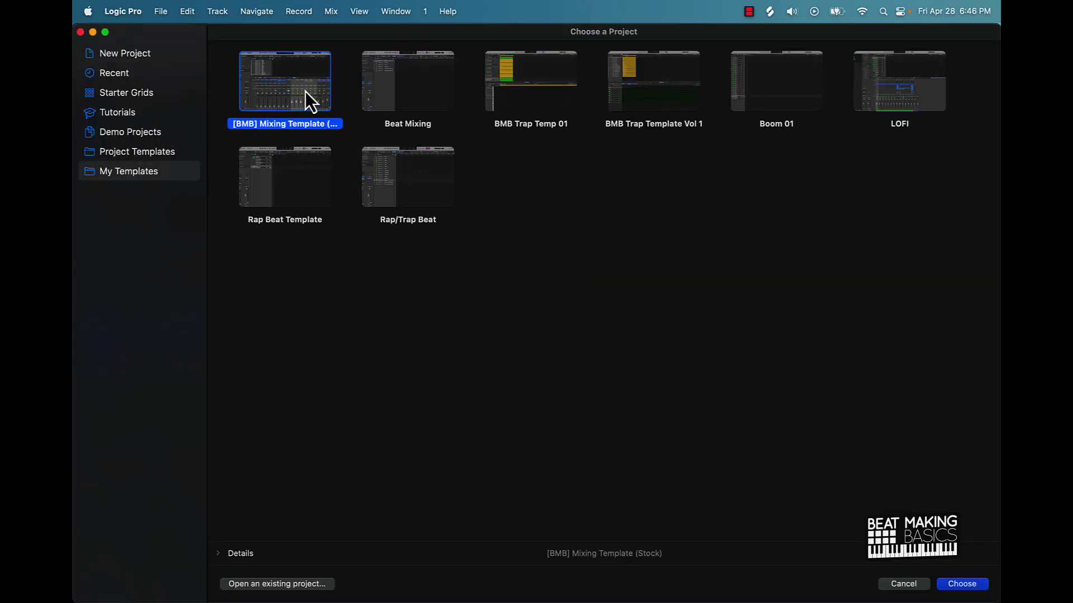
click(904, 585)
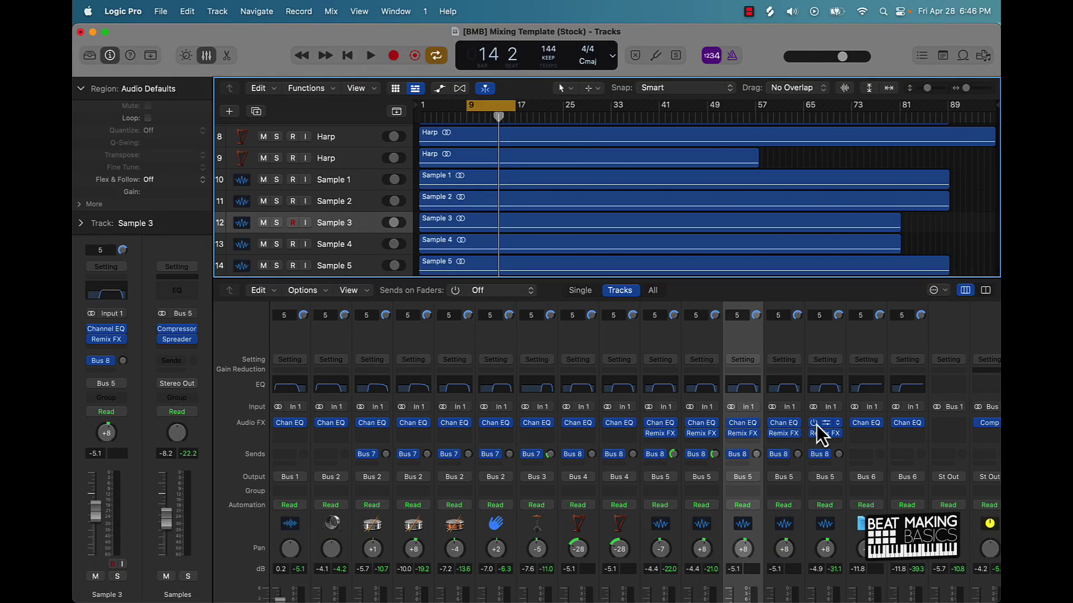